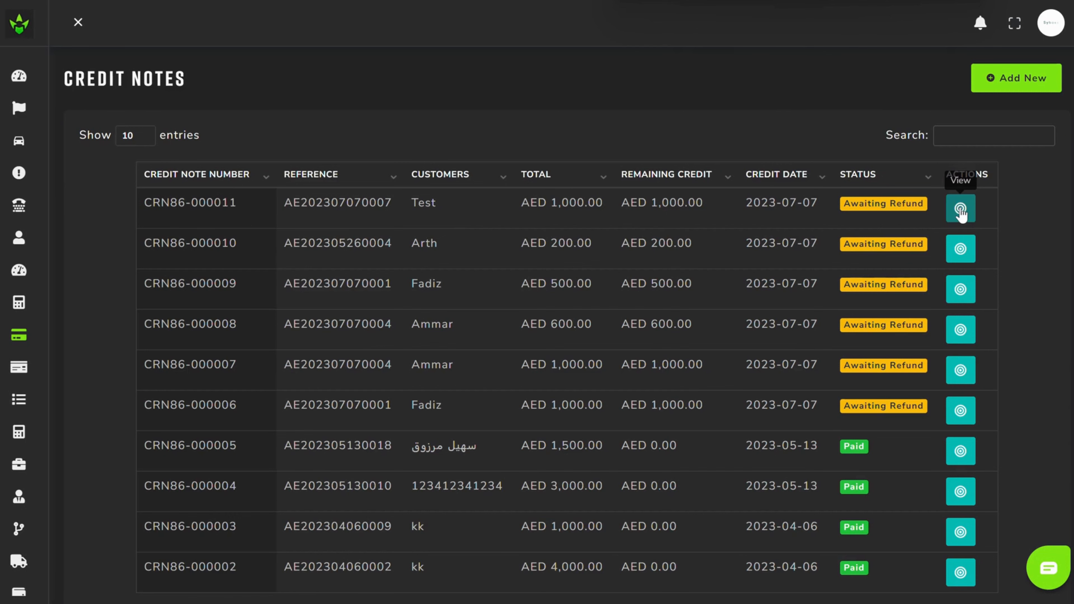
Step: Open the newest credit note and examine its status, remaining credit, deposit item and payments section
click(959, 208)
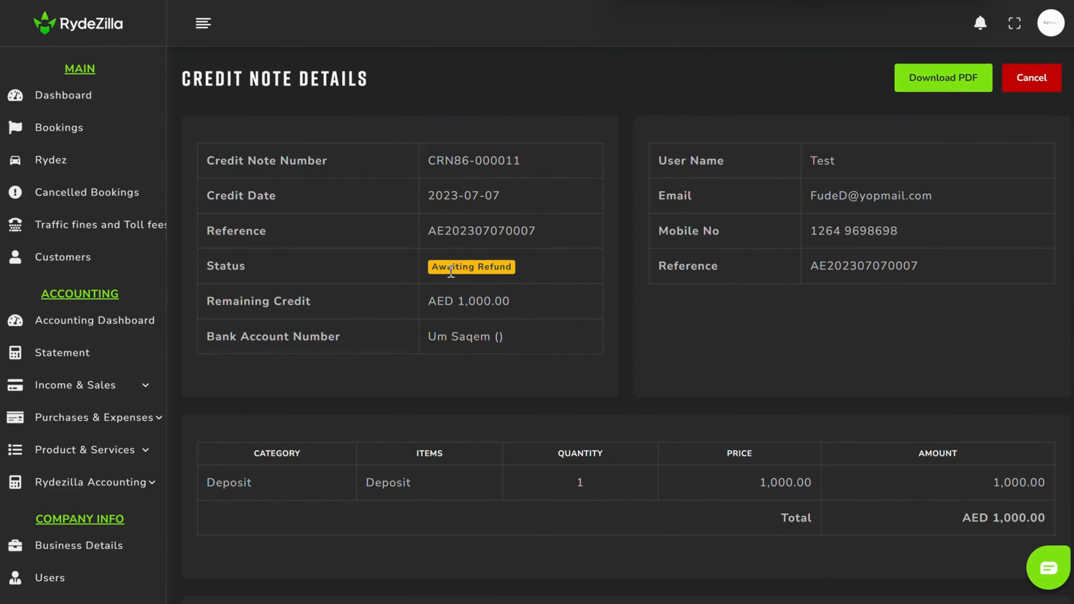
scroll(501, 284, down, 3)
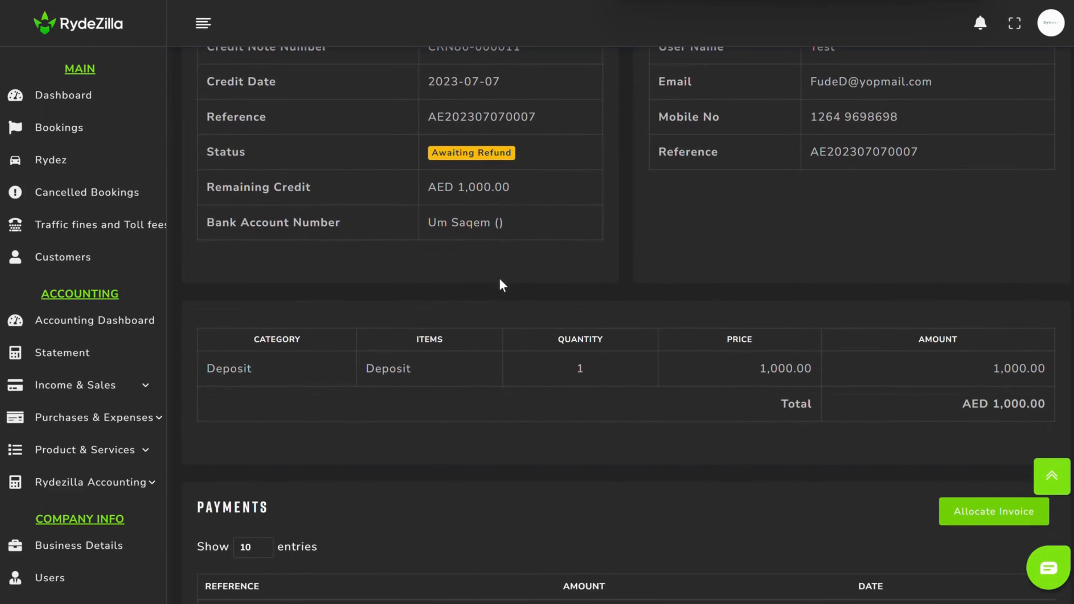
scroll(662, 361, down, 3)
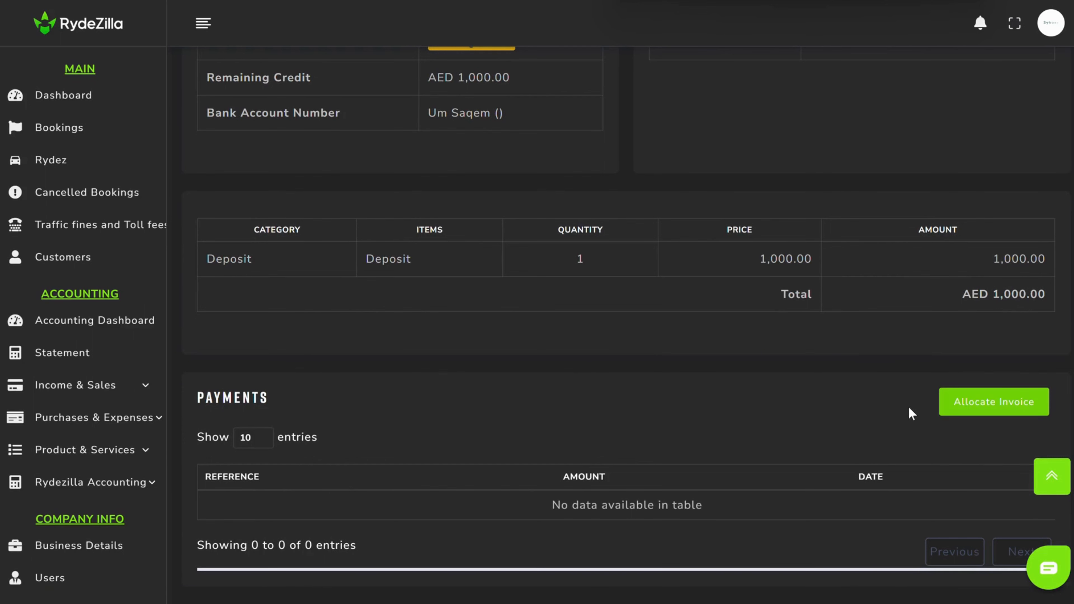
scroll(909, 413, up, 5)
scroll(910, 413, down, 2)
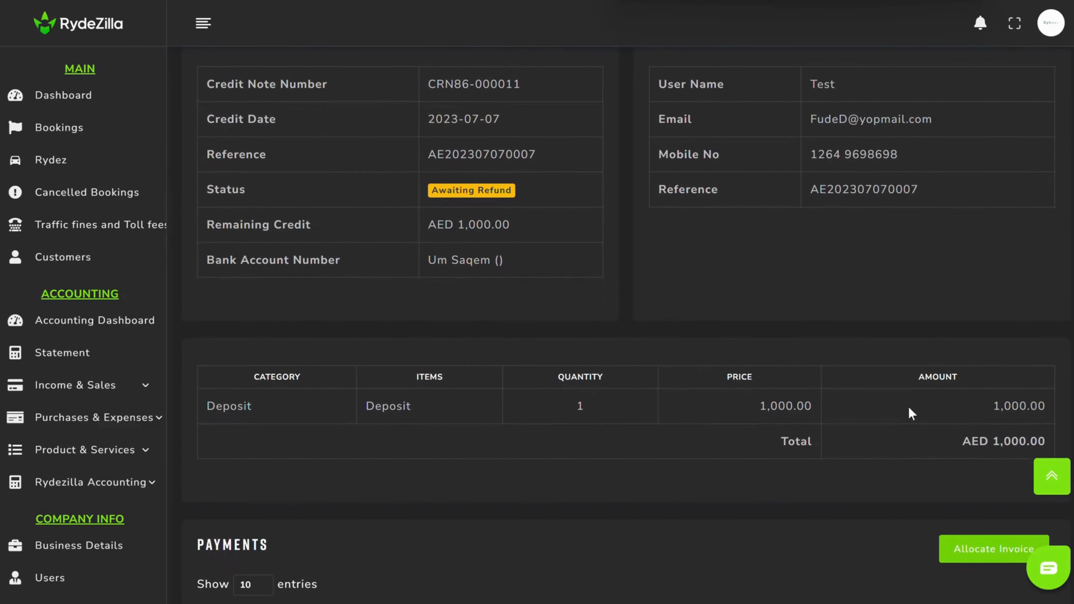
scroll(909, 413, up, 1)
scroll(909, 412, down, 3)
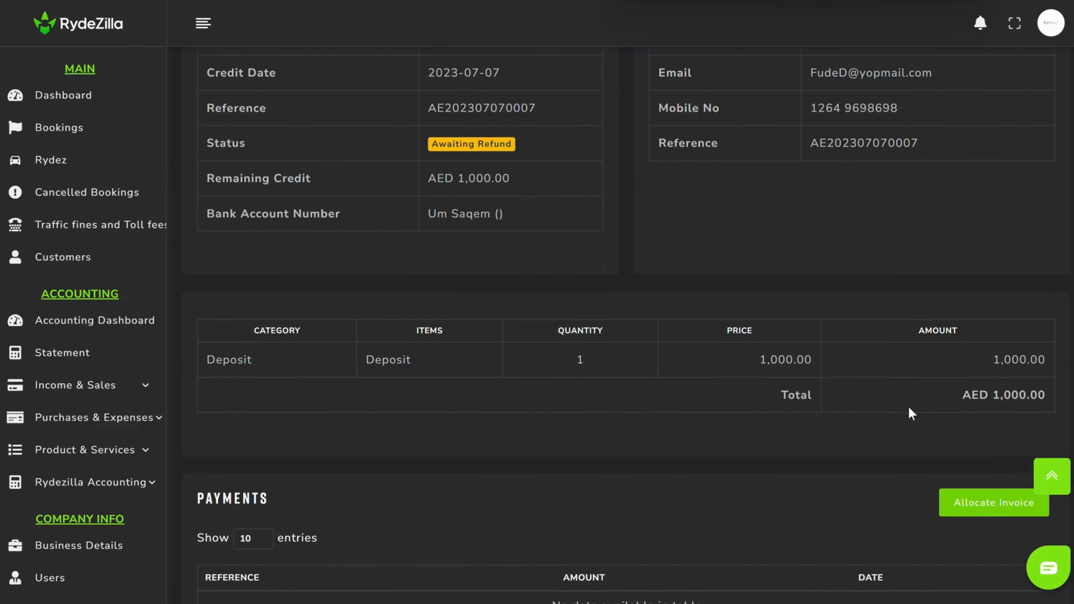
scroll(909, 409, down, 1)
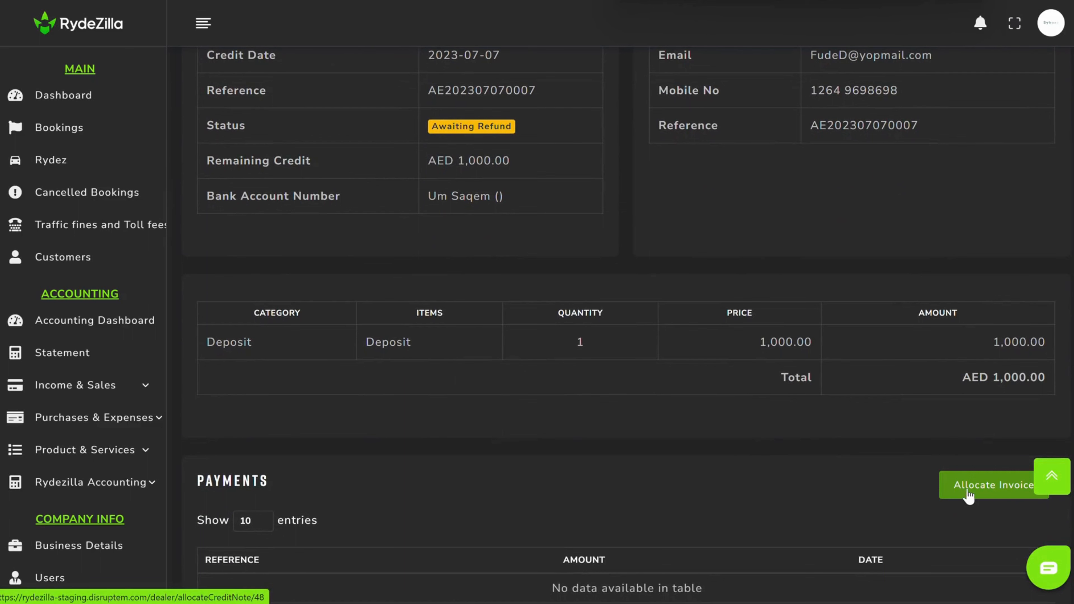
scroll(788, 397, up, 2)
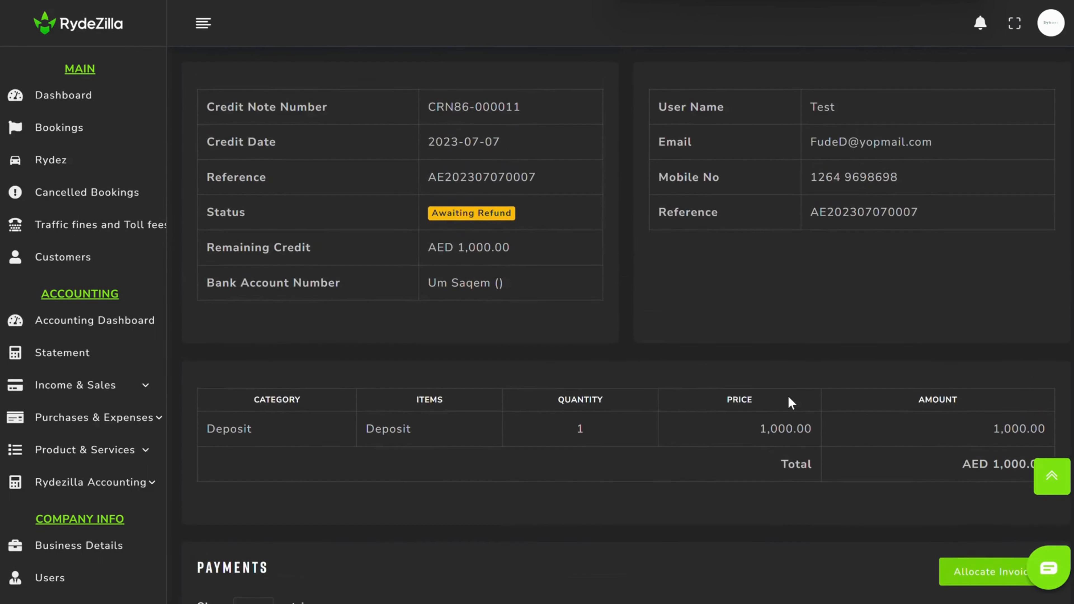
scroll(785, 311, up, 1)
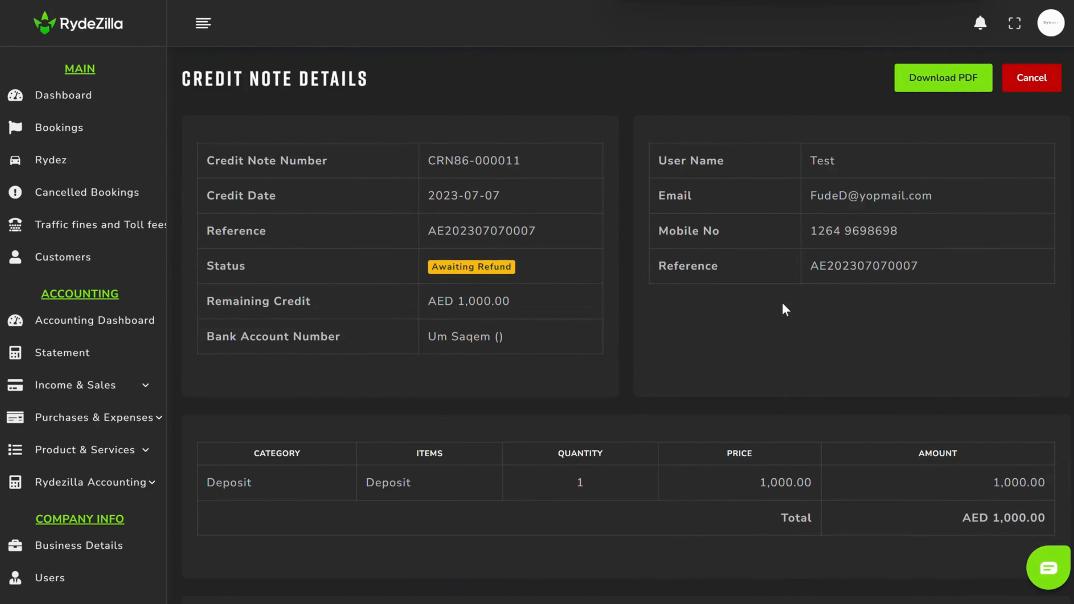
scroll(443, 361, down, 2)
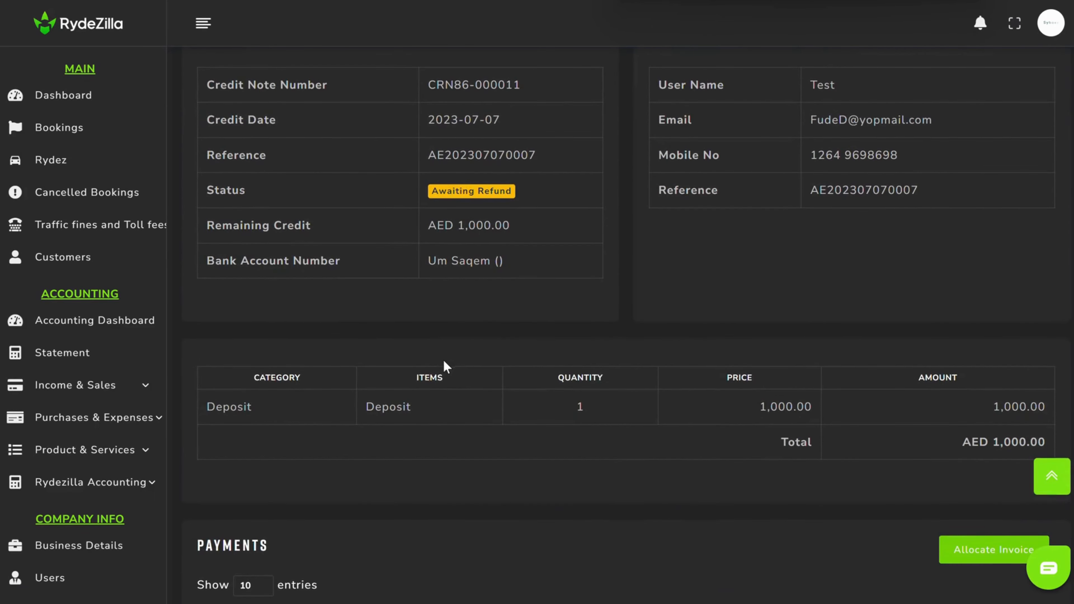
Step: Go to the Income & Sales invoices list and open the details of the invoice with Partial status
click(118, 394)
click(60, 448)
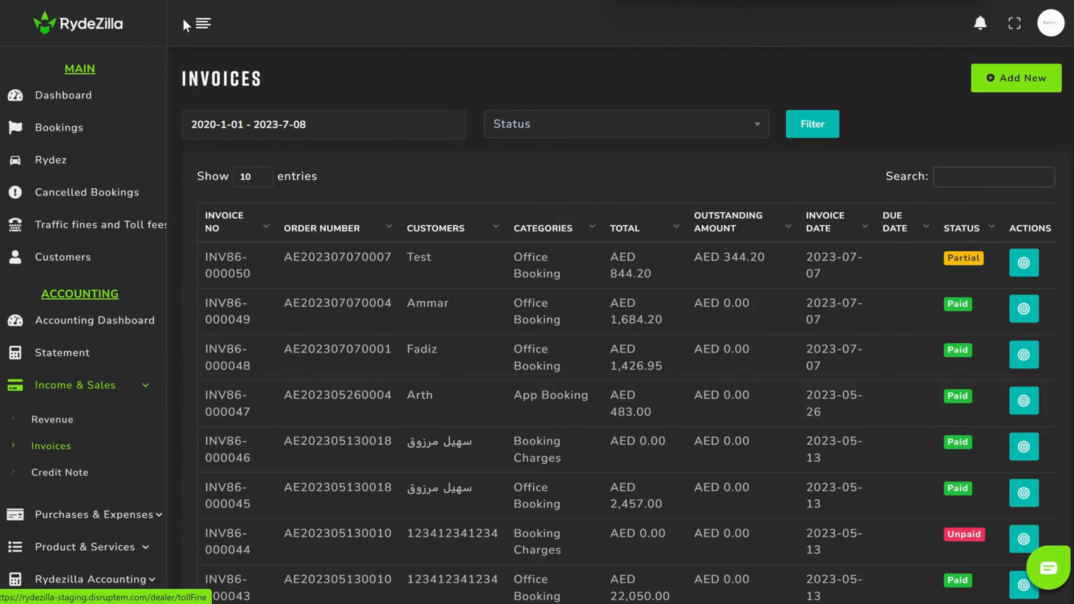
click(203, 26)
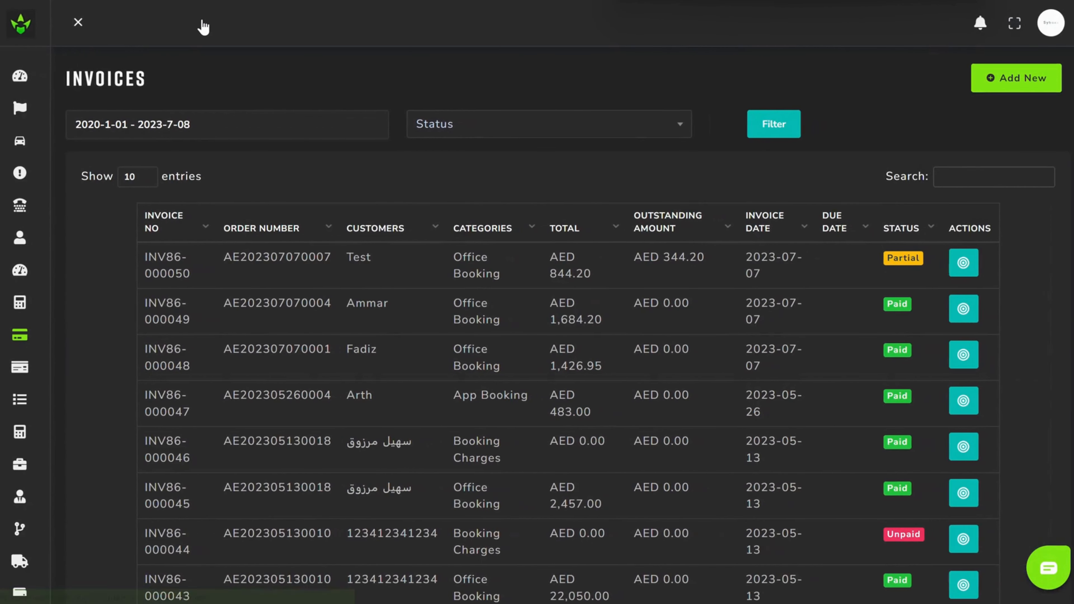
click(961, 271)
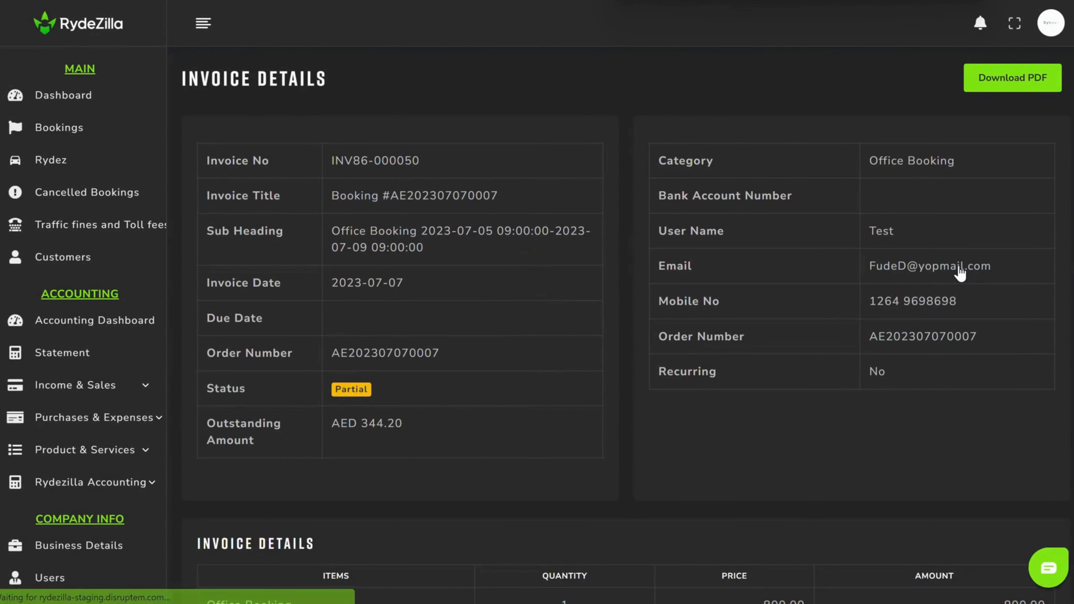
Step: Examine the invoice's items, recorded payments, booking change logs, status and outstanding amount
click(206, 26)
scroll(439, 277, down, 10)
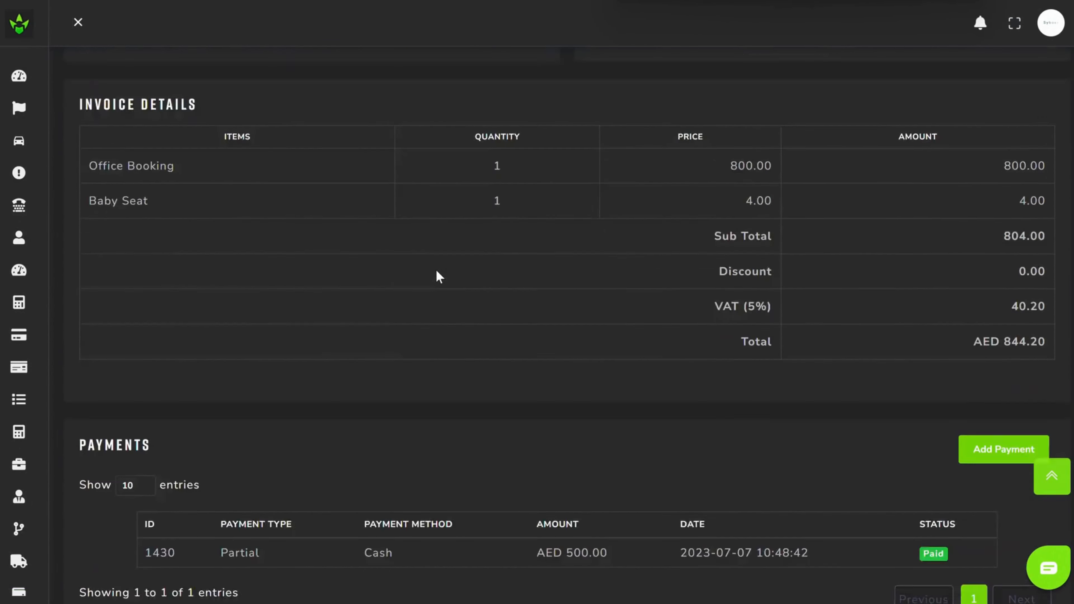
scroll(440, 277, up, 1)
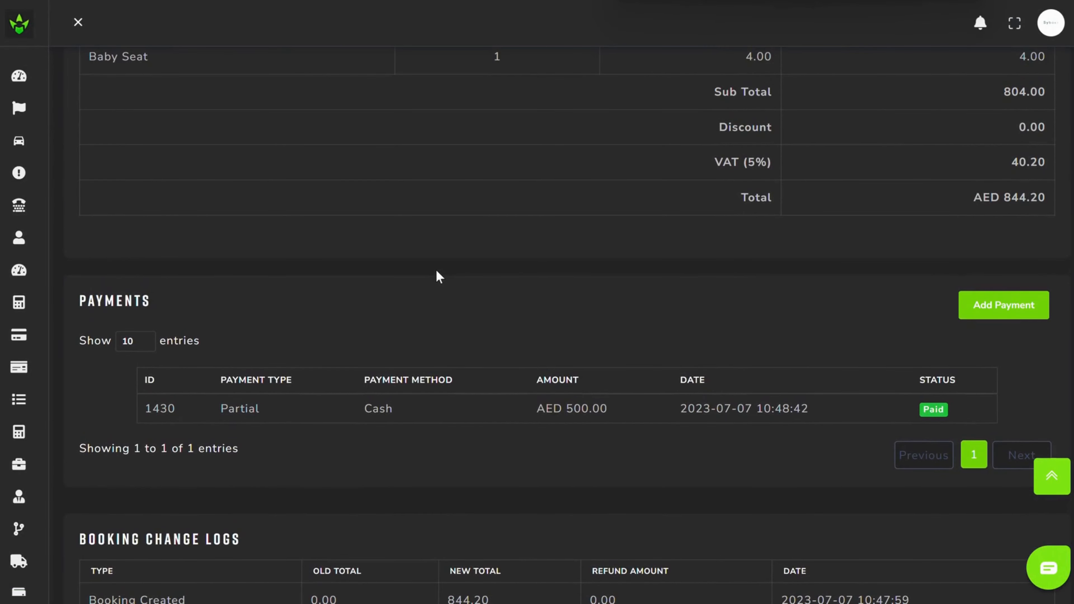
scroll(359, 422, down, 1)
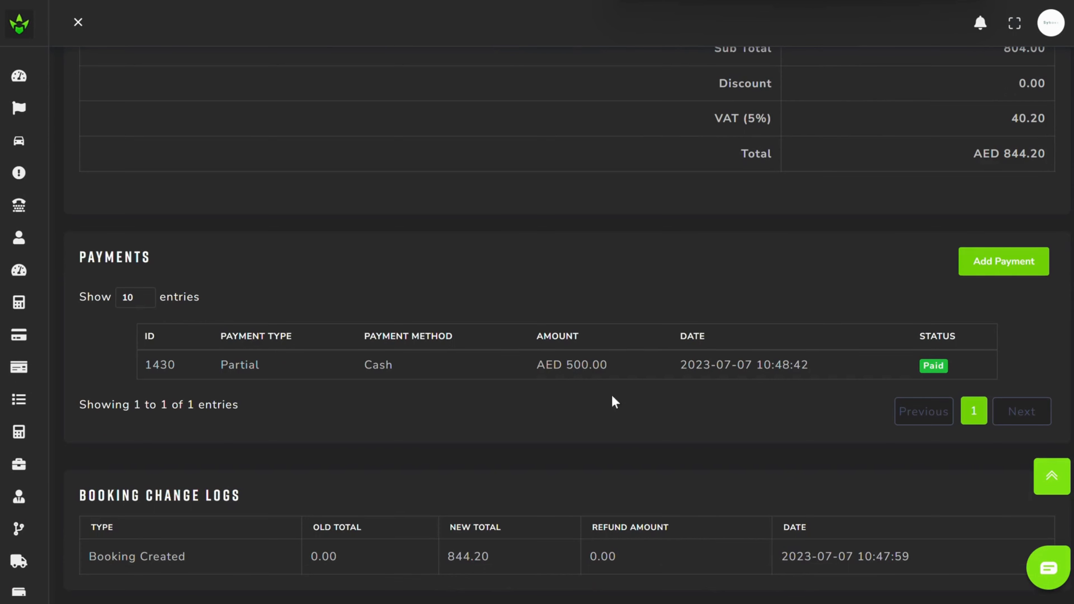
scroll(692, 387, up, 4)
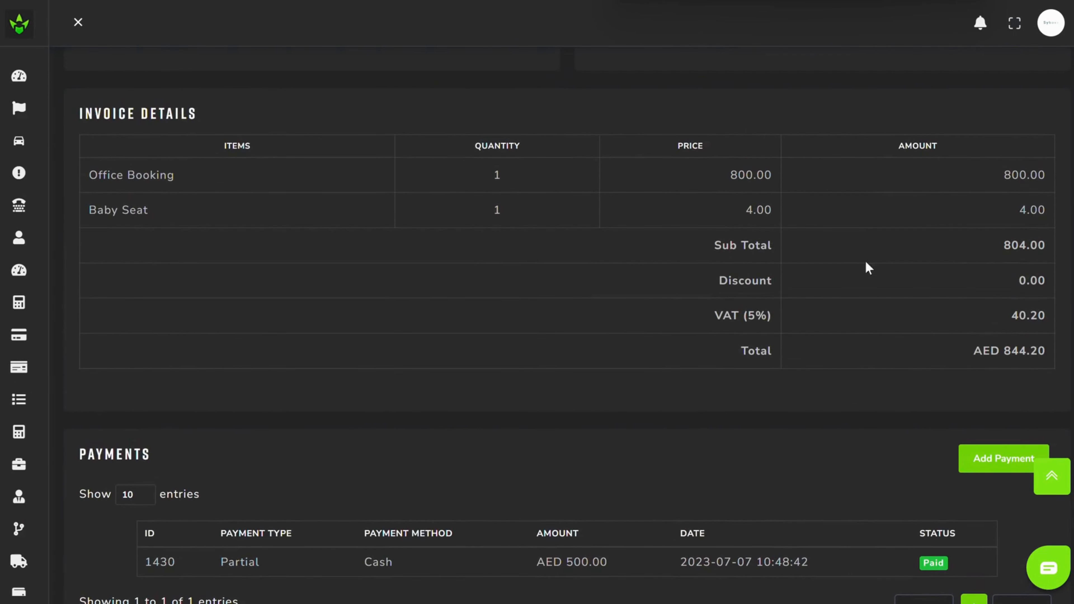
scroll(731, 302, up, 5)
scroll(731, 303, up, 3)
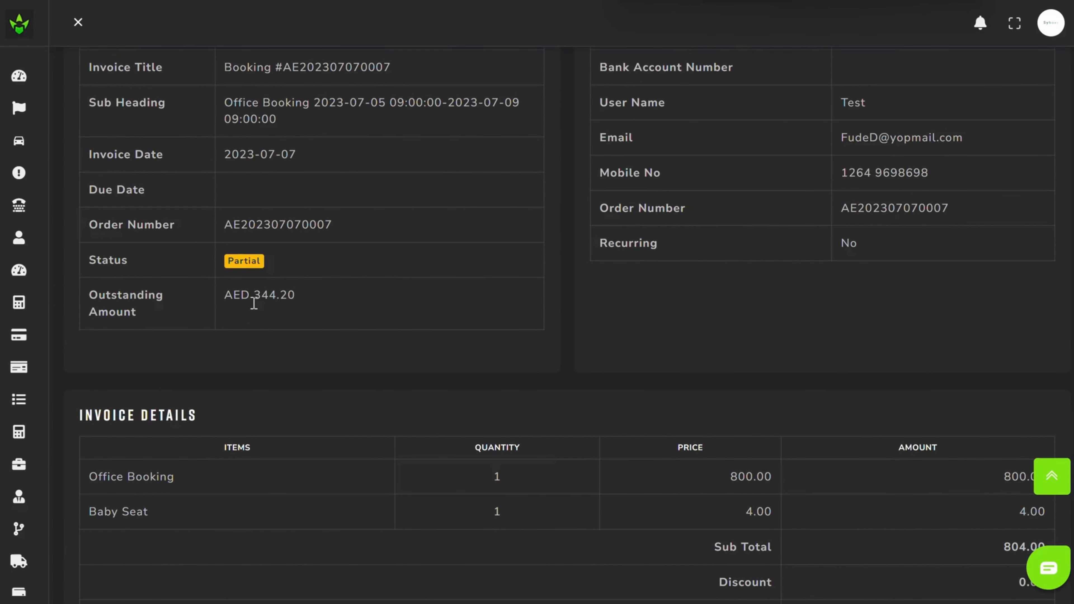
scroll(253, 303, up, 2)
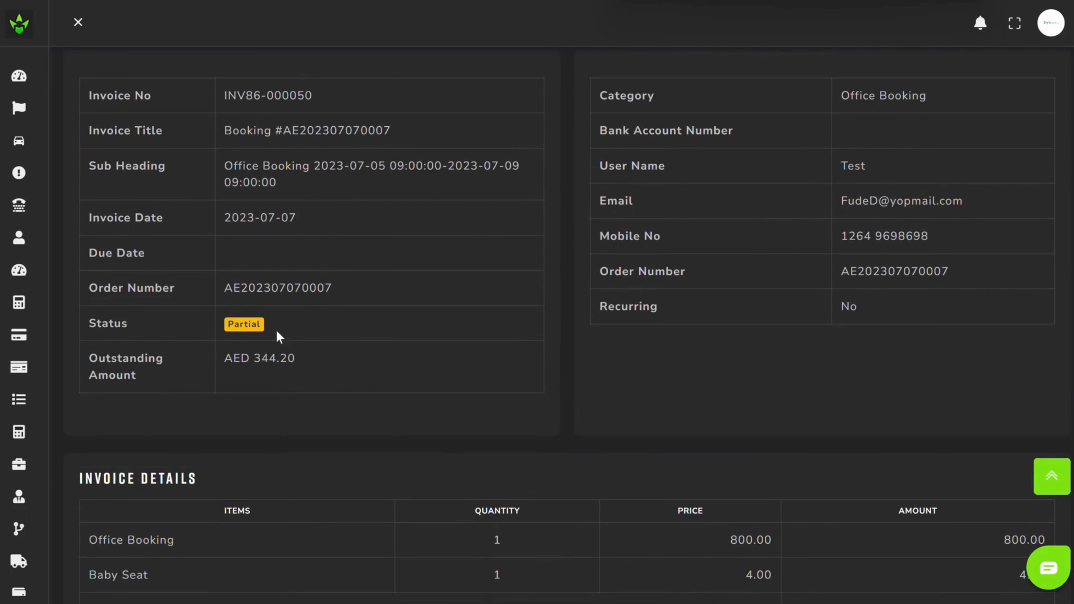
scroll(333, 315, up, 2)
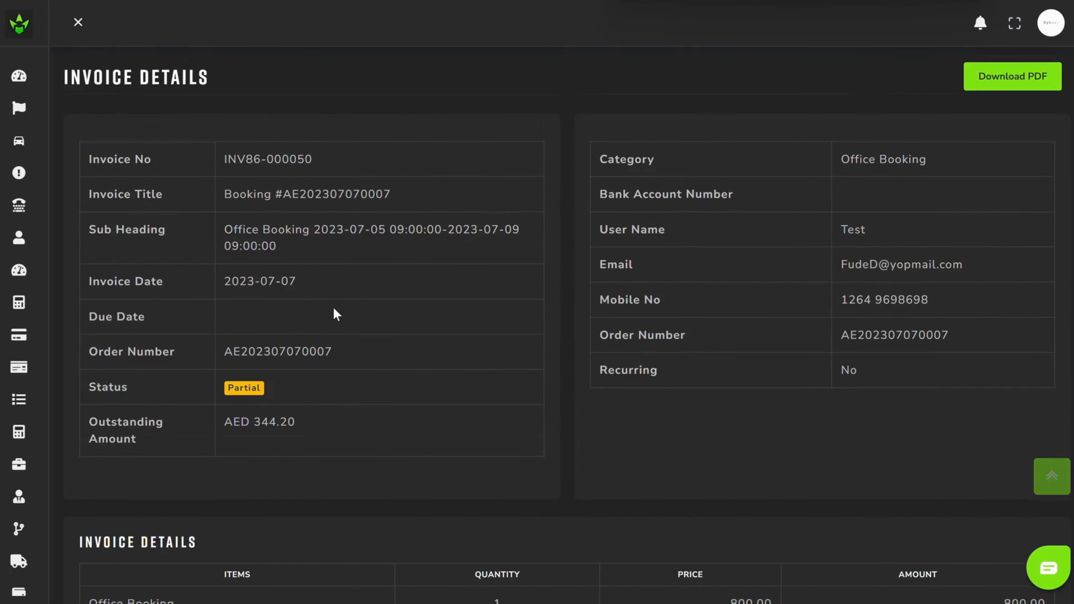
Step: Start a new payment on the invoice with Cash as the payment method and office cash as the account
scroll(334, 314, down, 2)
scroll(334, 315, down, 10)
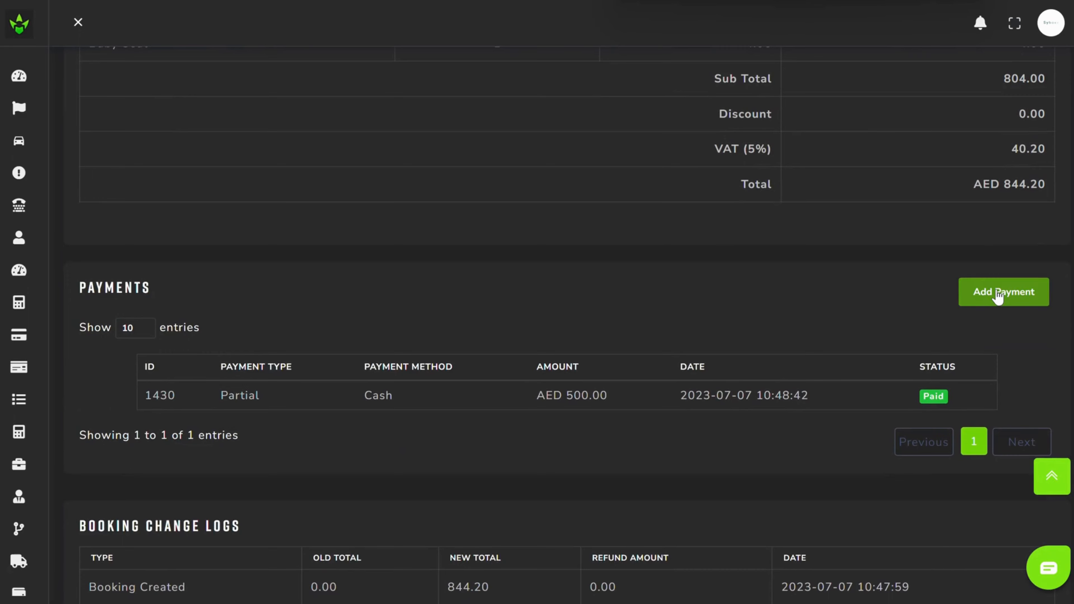
click(997, 295)
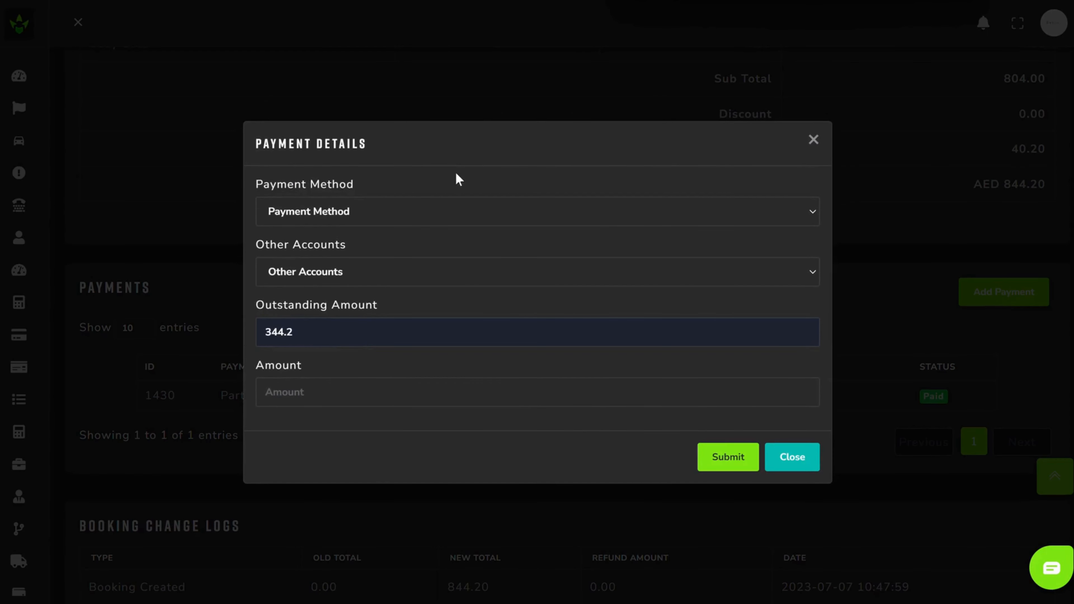
click(453, 211)
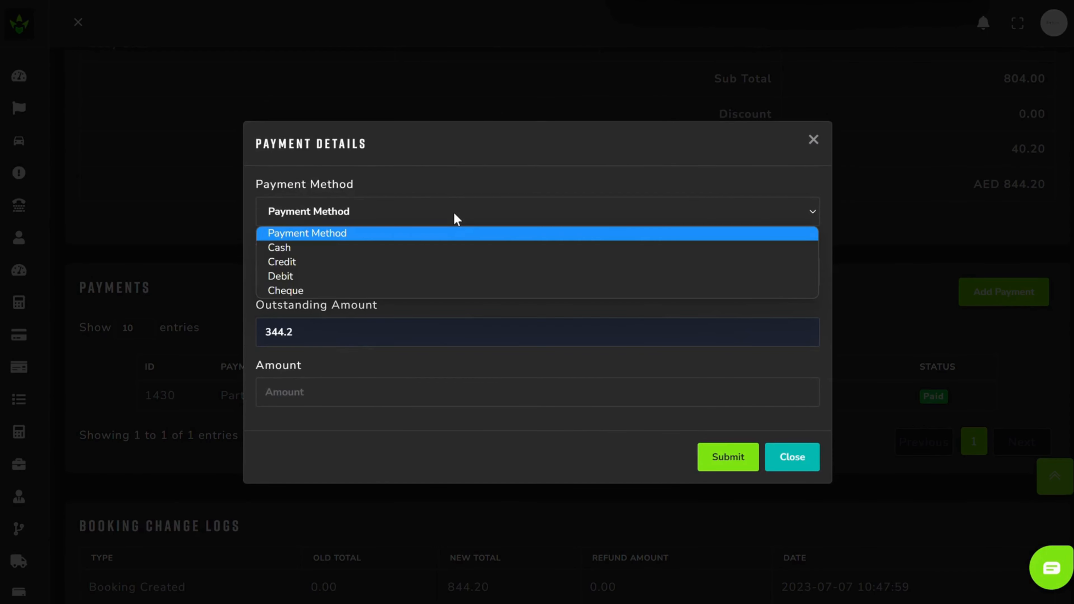
click(429, 248)
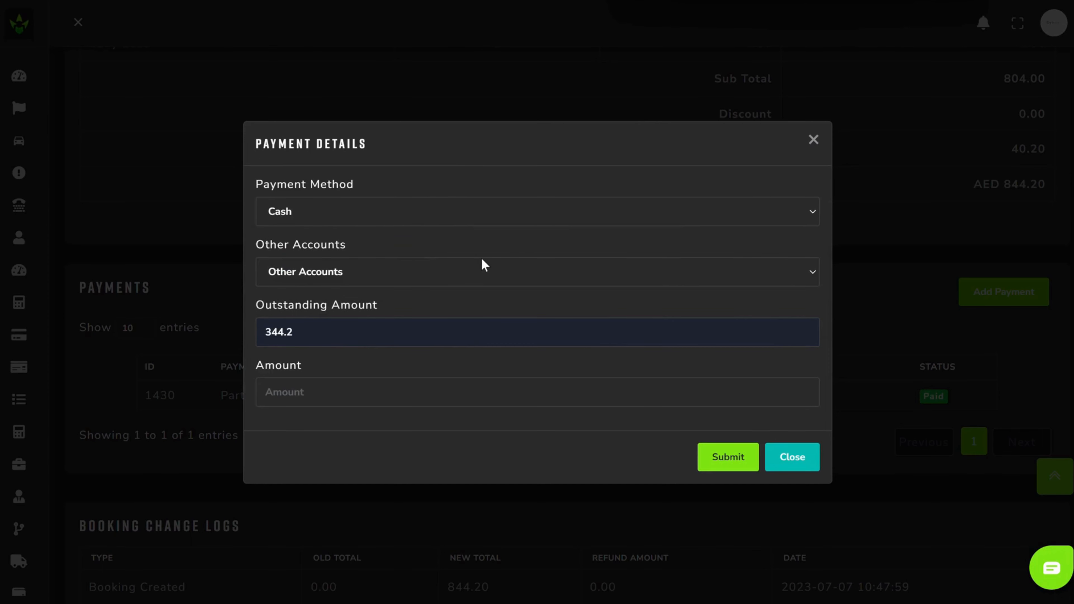
click(474, 278)
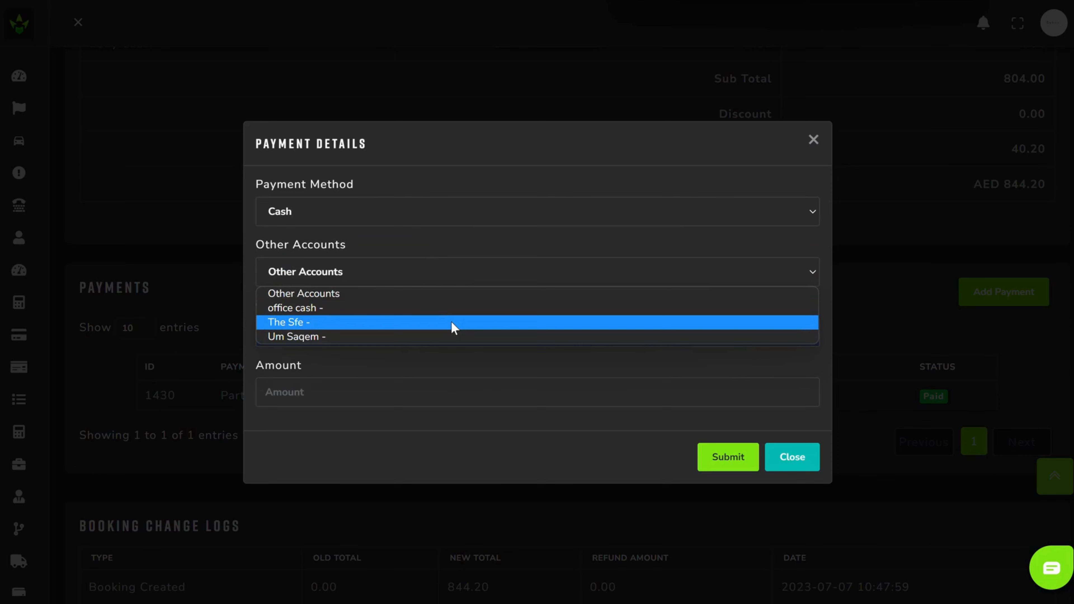
click(453, 312)
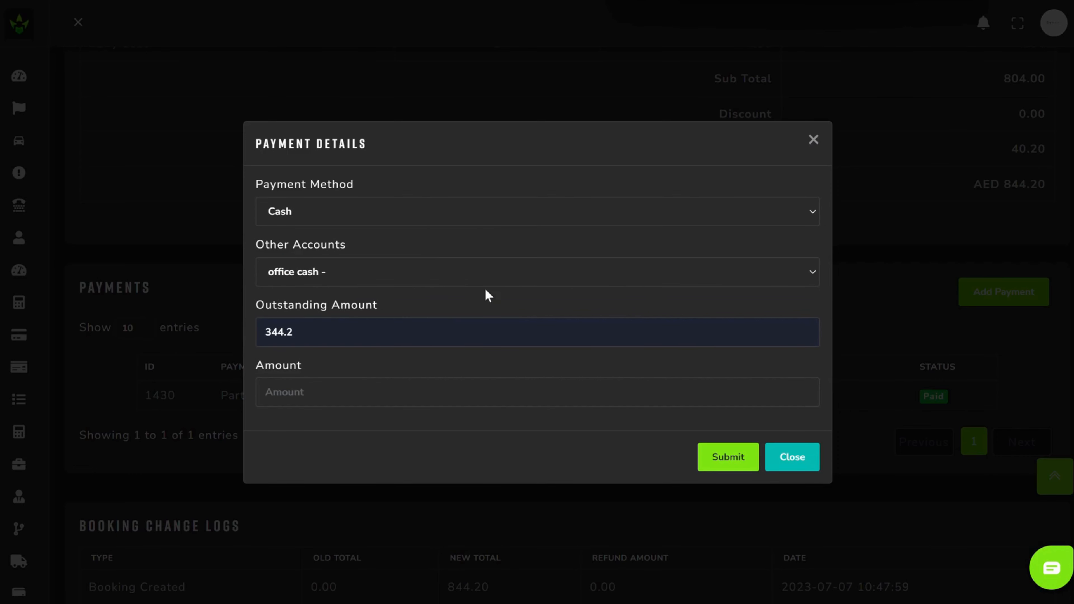
Step: Set the payment amount to 100.2 and submit the payment
click(353, 397)
text(1)
text(.2)
click(717, 472)
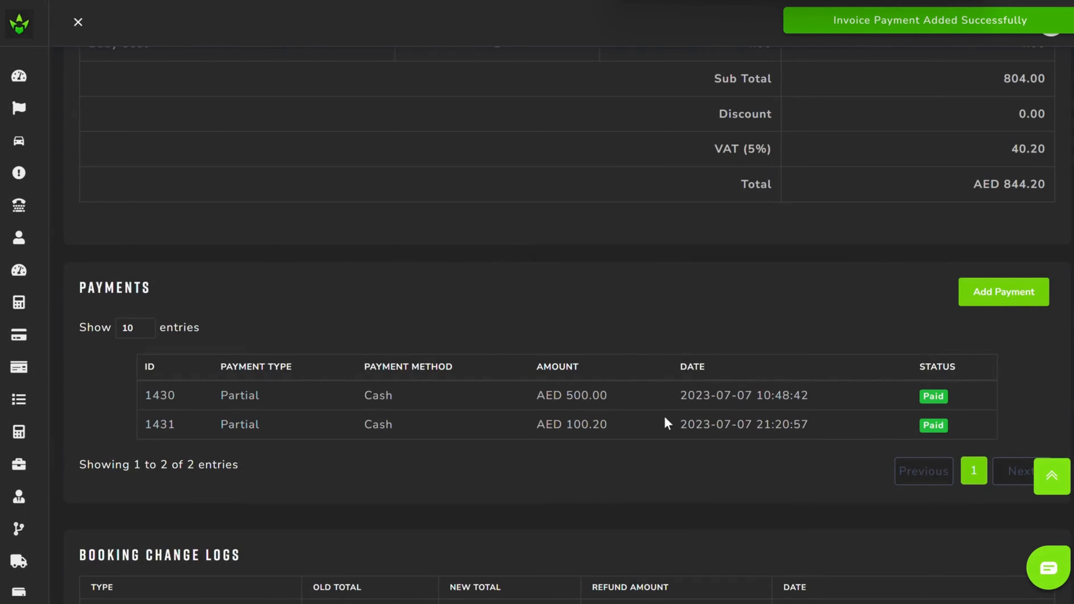
Step: Check the invoice's payments list against its status and outstanding amount
scroll(480, 417, down, 1)
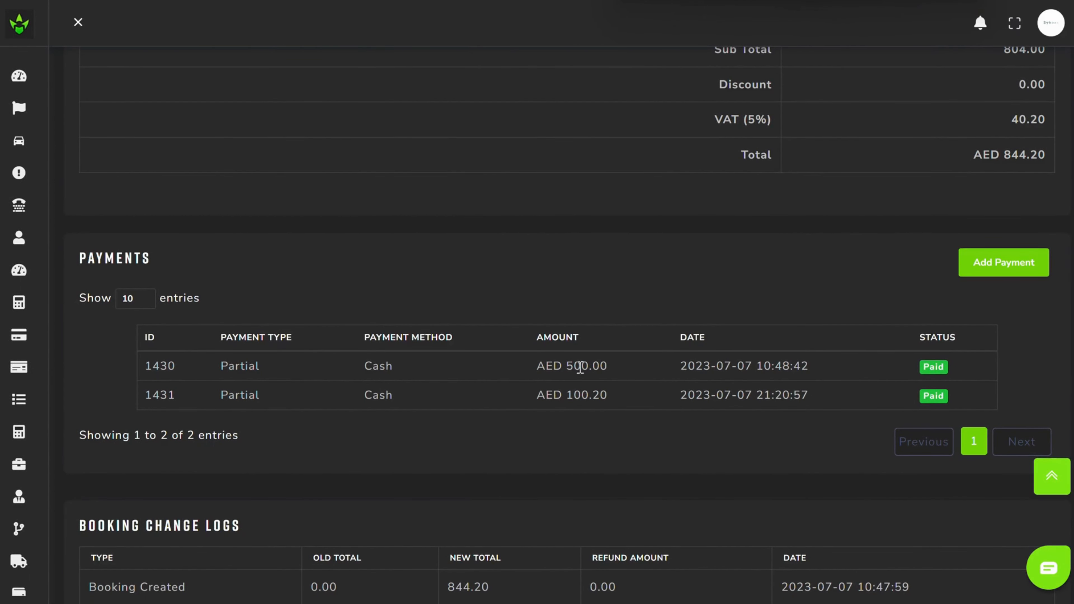
scroll(585, 397, down, 1)
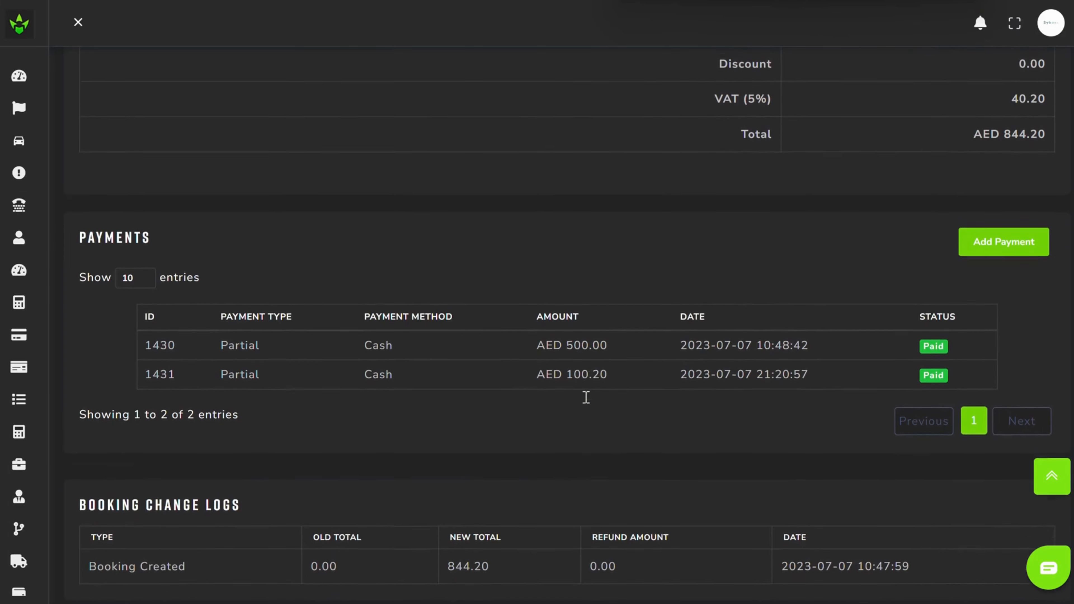
scroll(585, 397, up, 8)
scroll(585, 397, up, 1)
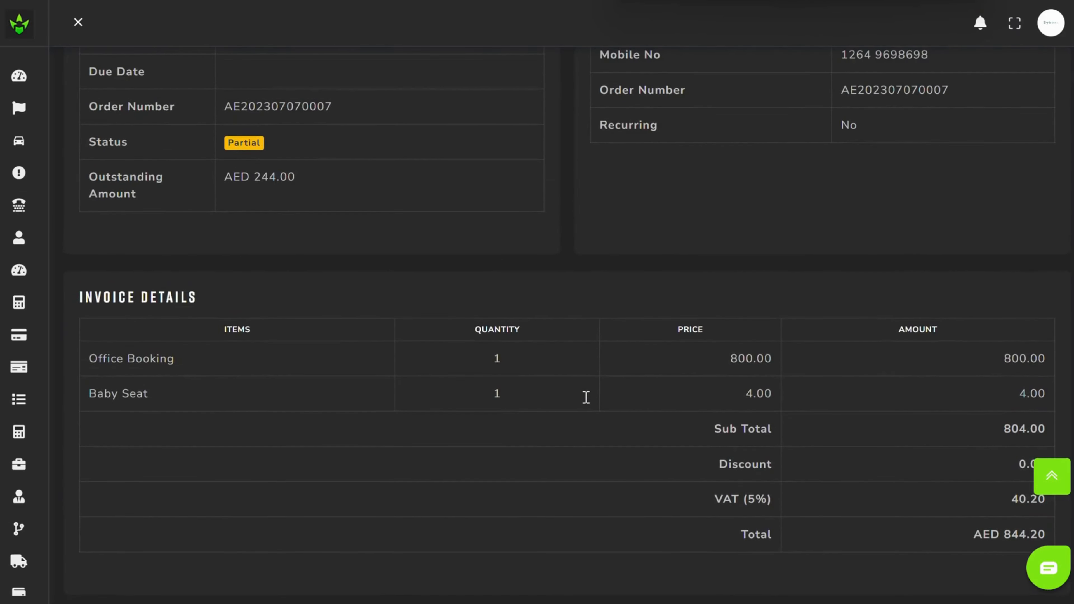
scroll(271, 193, down, 2)
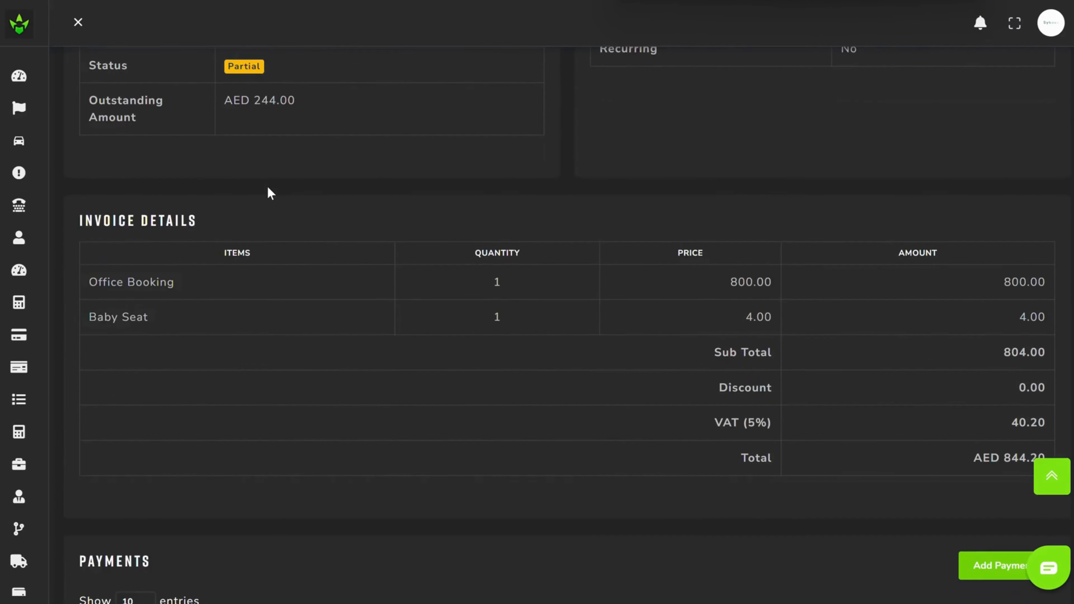
scroll(271, 193, up, 1)
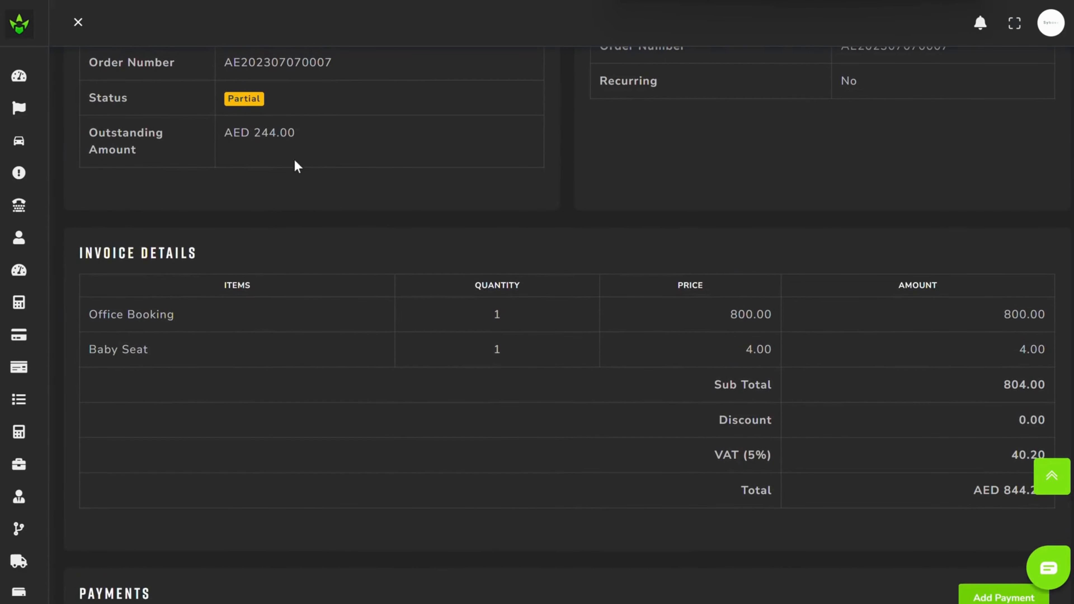
scroll(357, 258, down, 8)
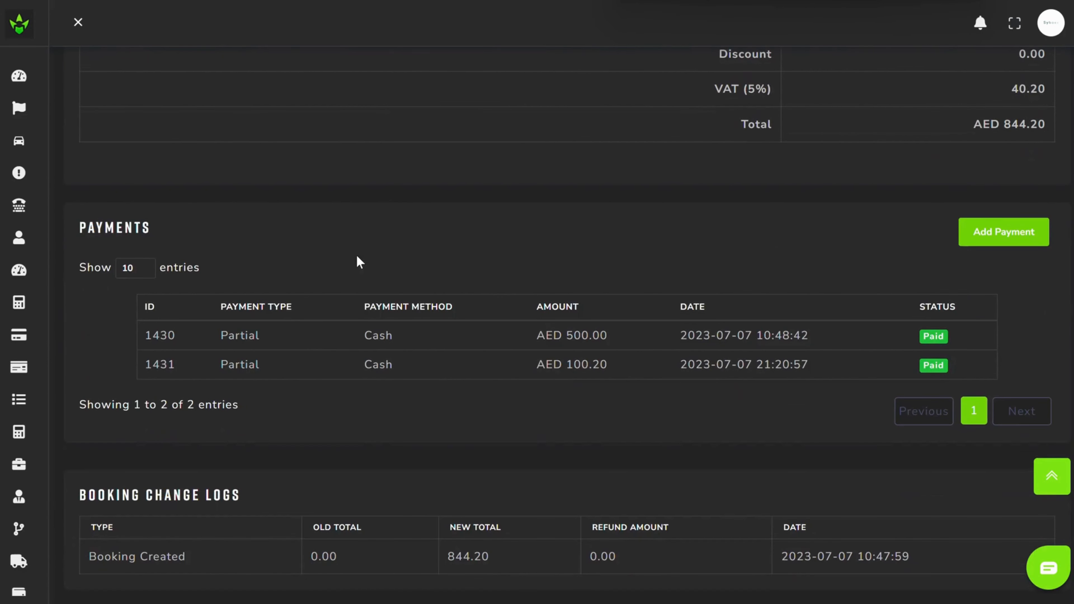
scroll(357, 257, up, 7)
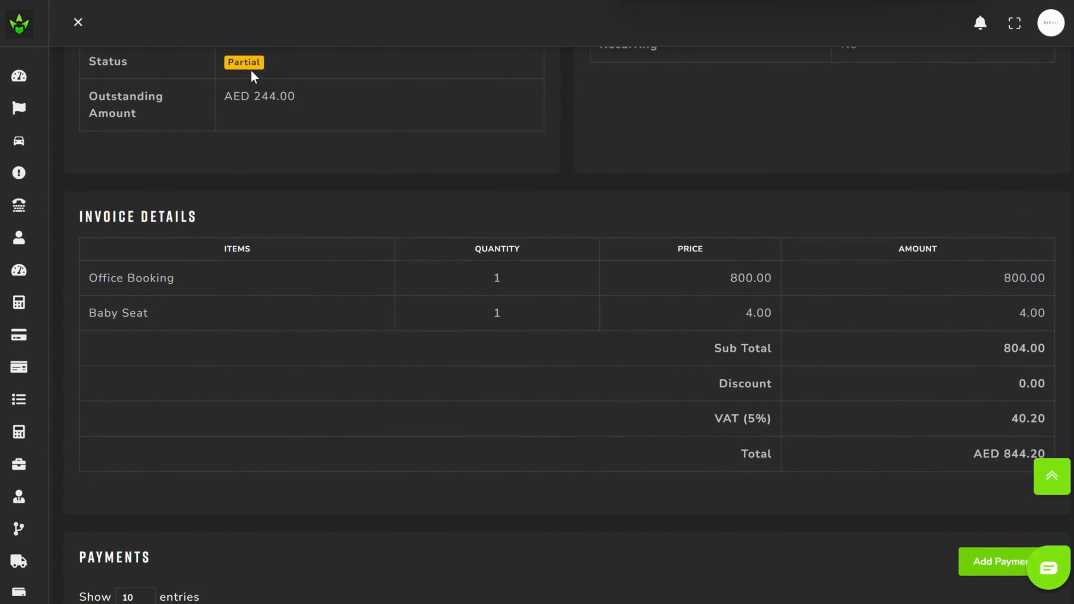
Step: Add a payment of 244 to the invoice with Cash as the payment method and submit it
scroll(253, 75, down, 6)
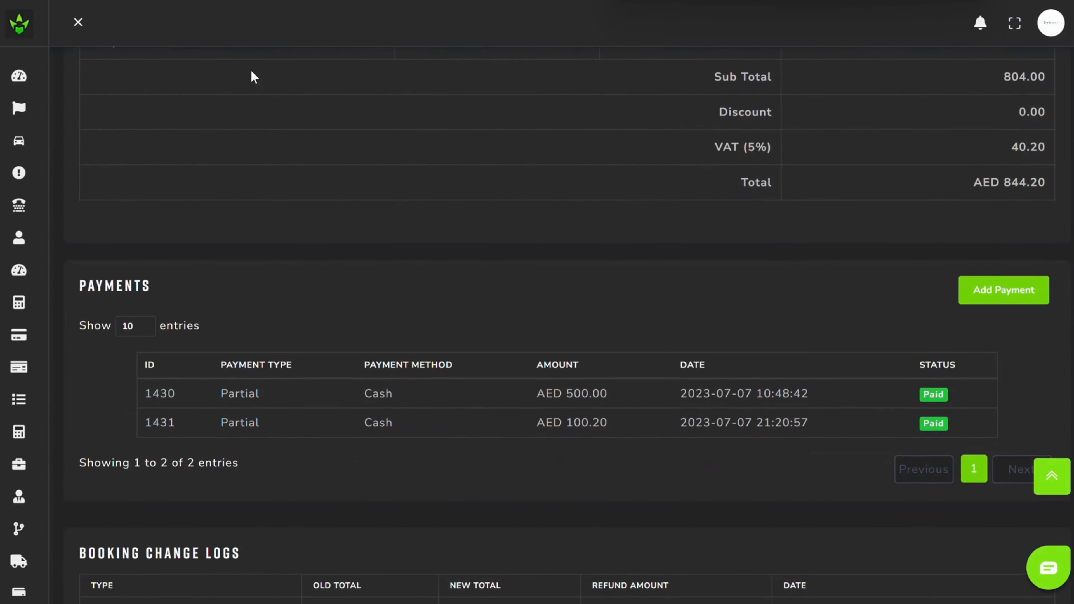
click(994, 295)
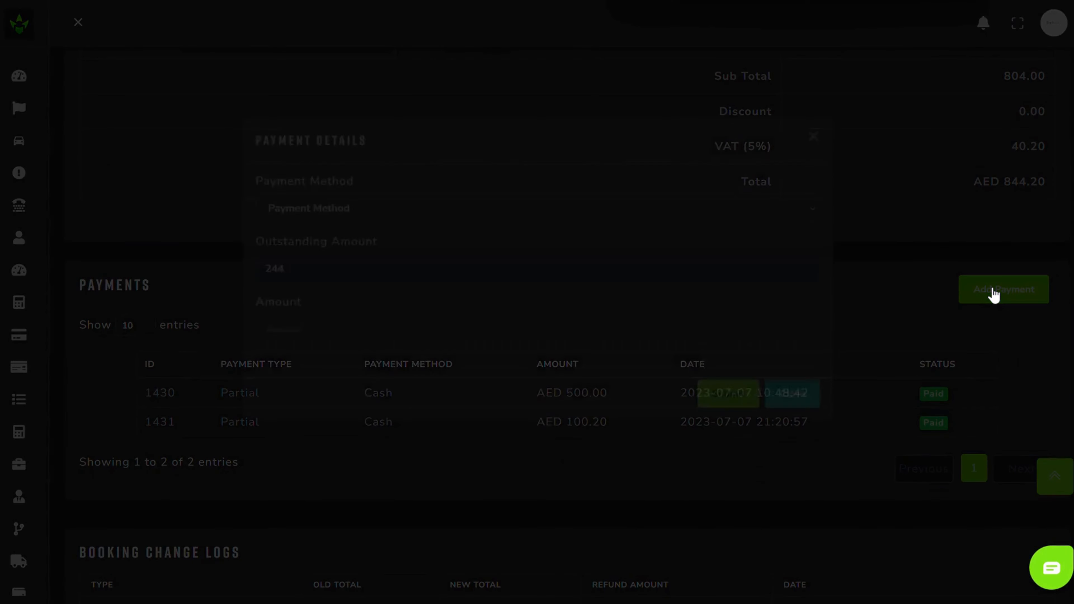
click(328, 362)
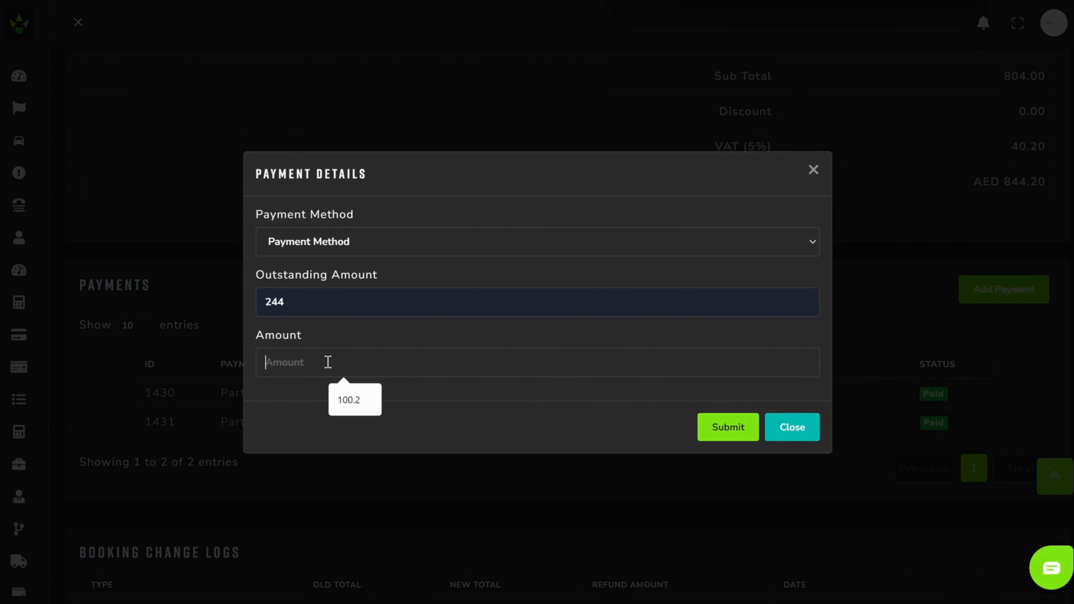
text(244)
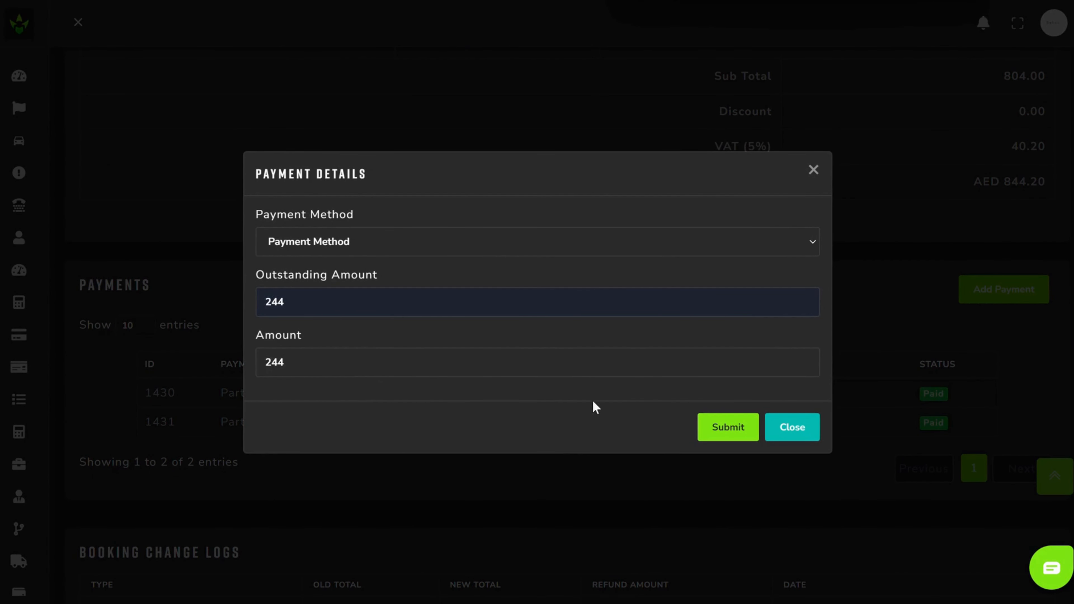
click(714, 428)
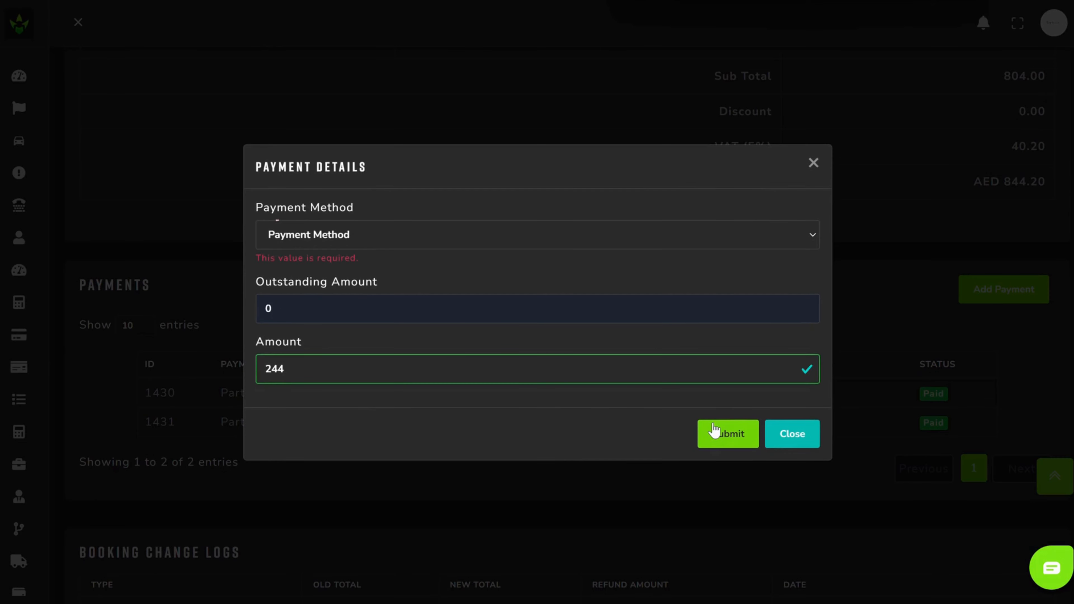
click(363, 244)
click(337, 271)
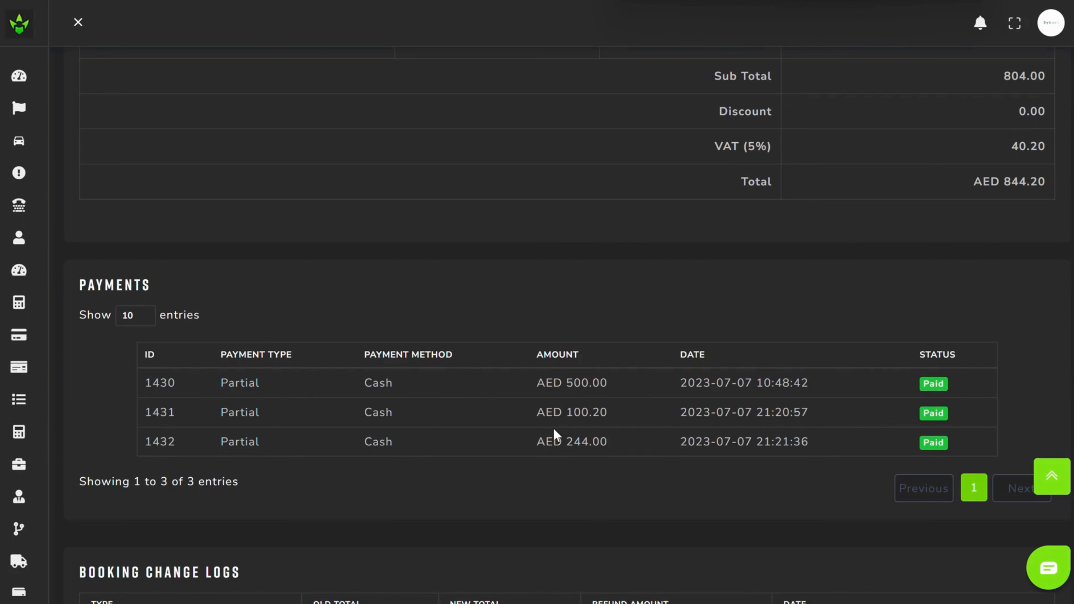
Step: Check the invoice's status and outstanding amount, and review the recorded payments in the Revenue list
scroll(542, 380, up, 8)
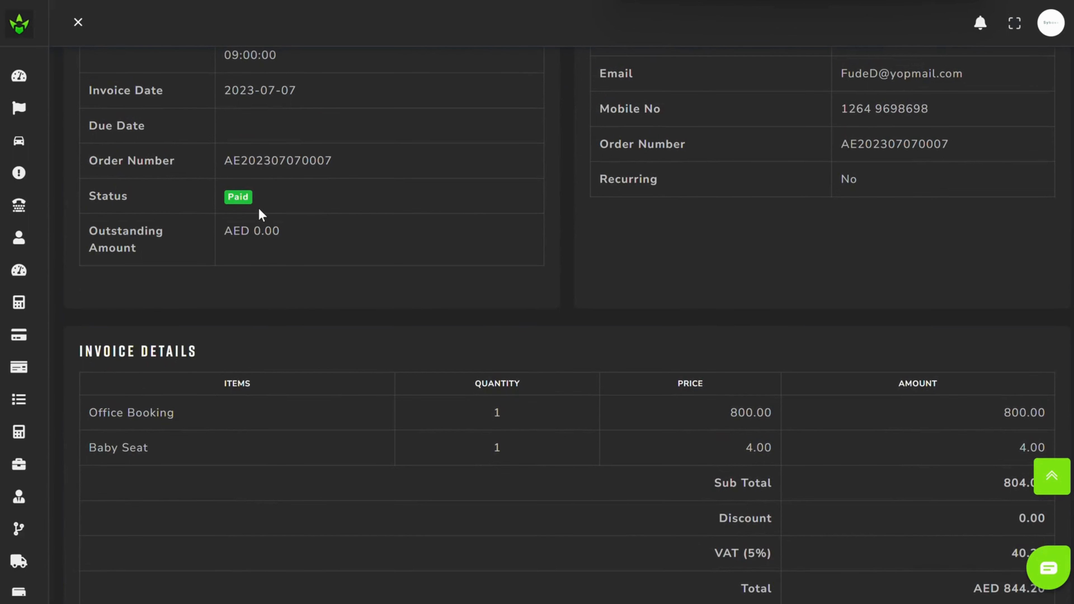
mouse_move(47, 25)
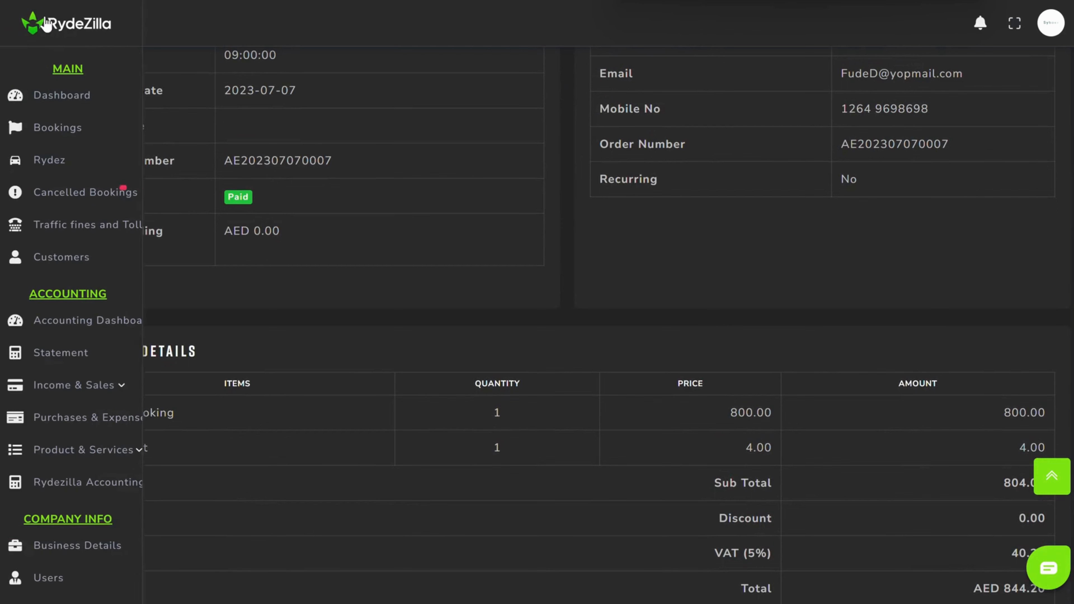
click(79, 385)
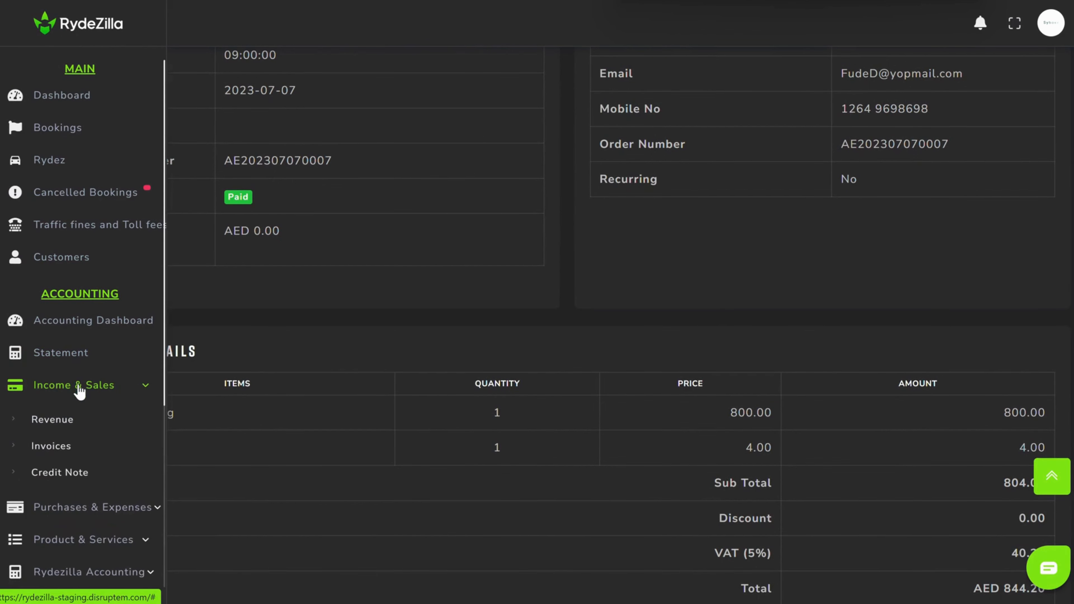
click(66, 420)
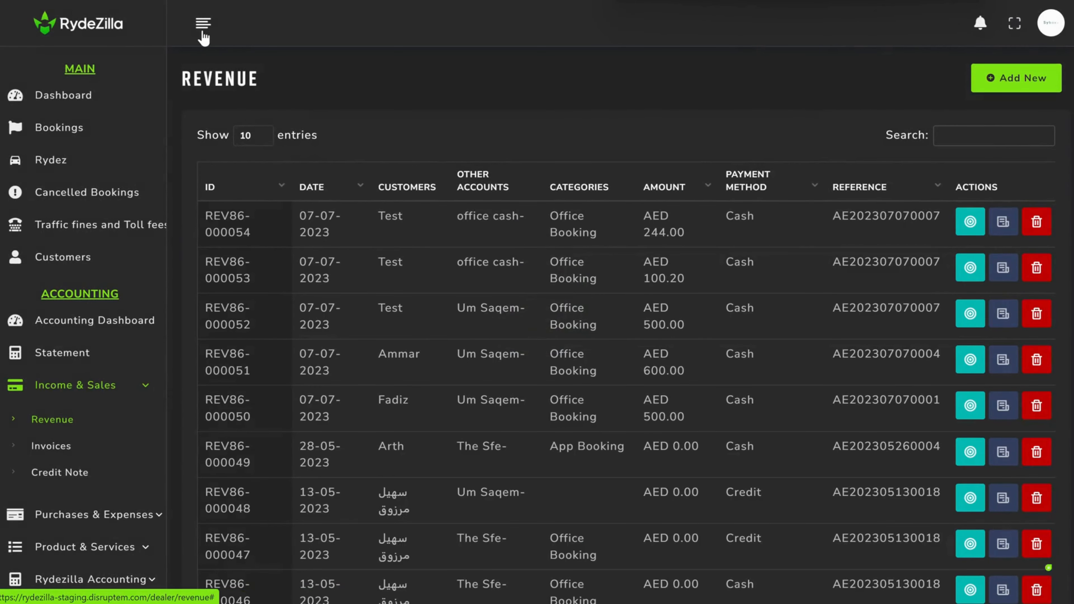
click(203, 26)
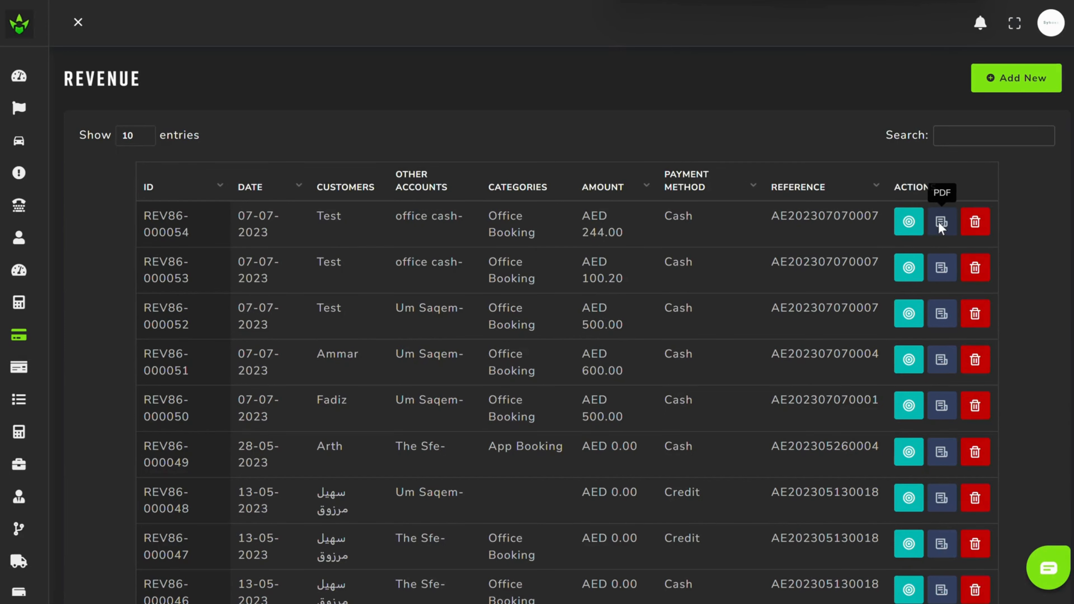
Step: Review the accounting dashboard's totals, cash flow chart, account balance, latest income and latest expenses
mouse_move(19, 302)
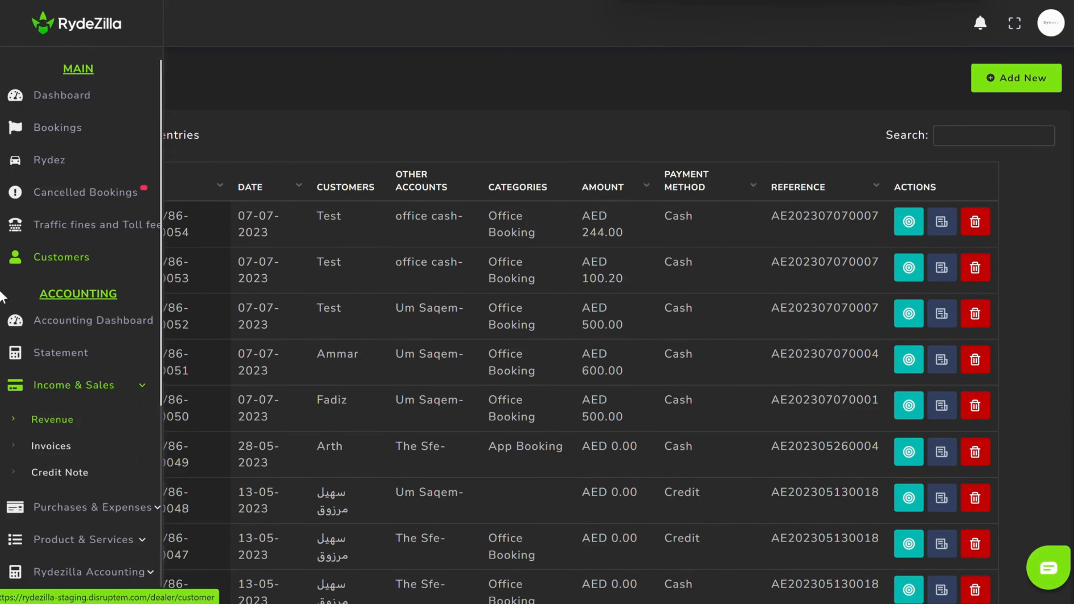
click(74, 332)
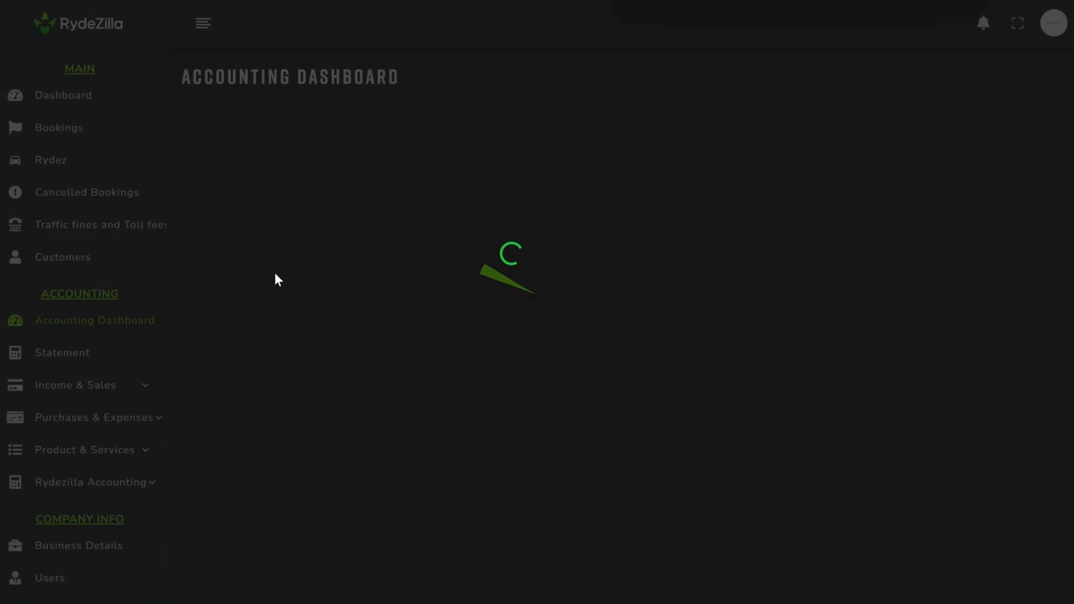
click(203, 27)
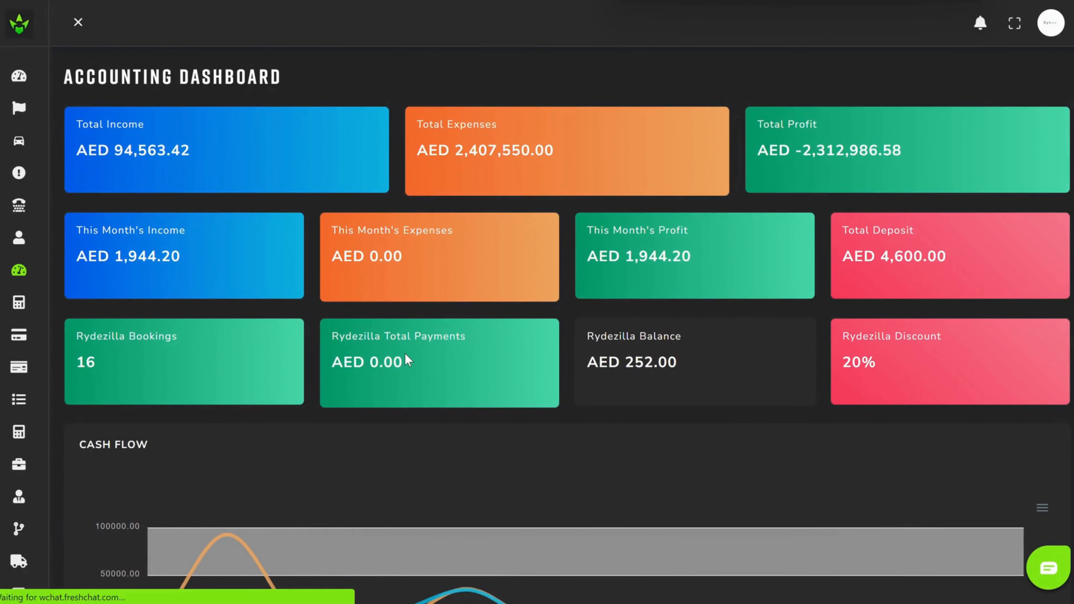
scroll(406, 359, down, 5)
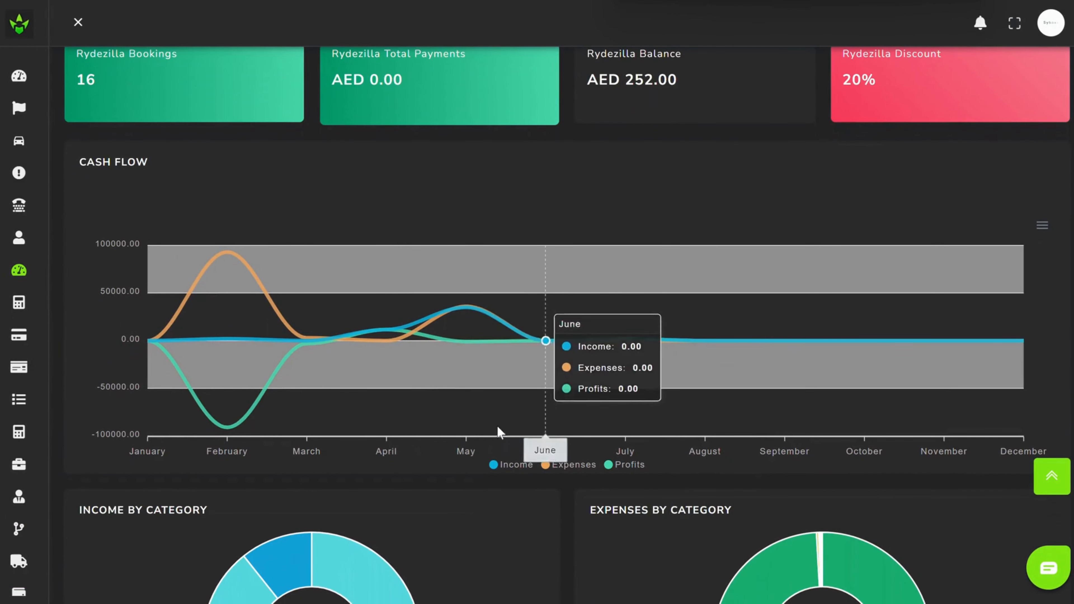
scroll(474, 322, down, 10)
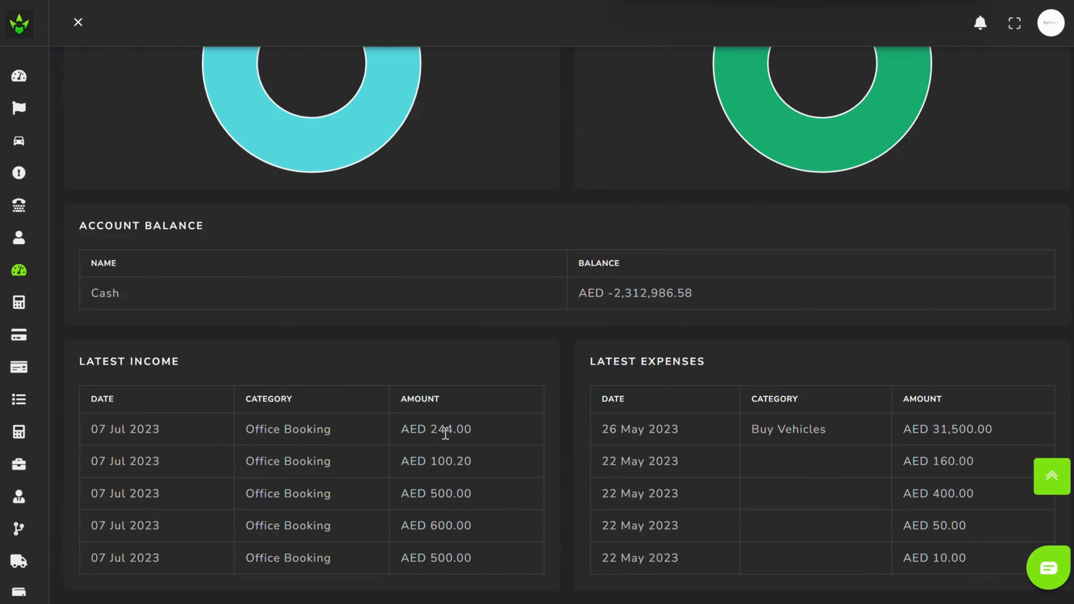
scroll(445, 431, up, 14)
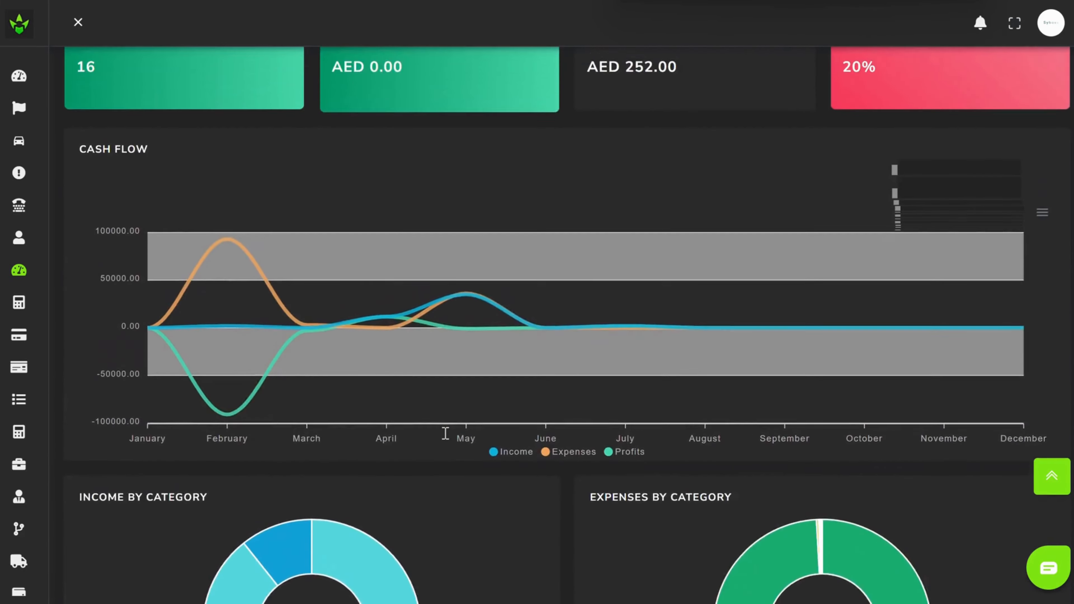
scroll(445, 432, up, 2)
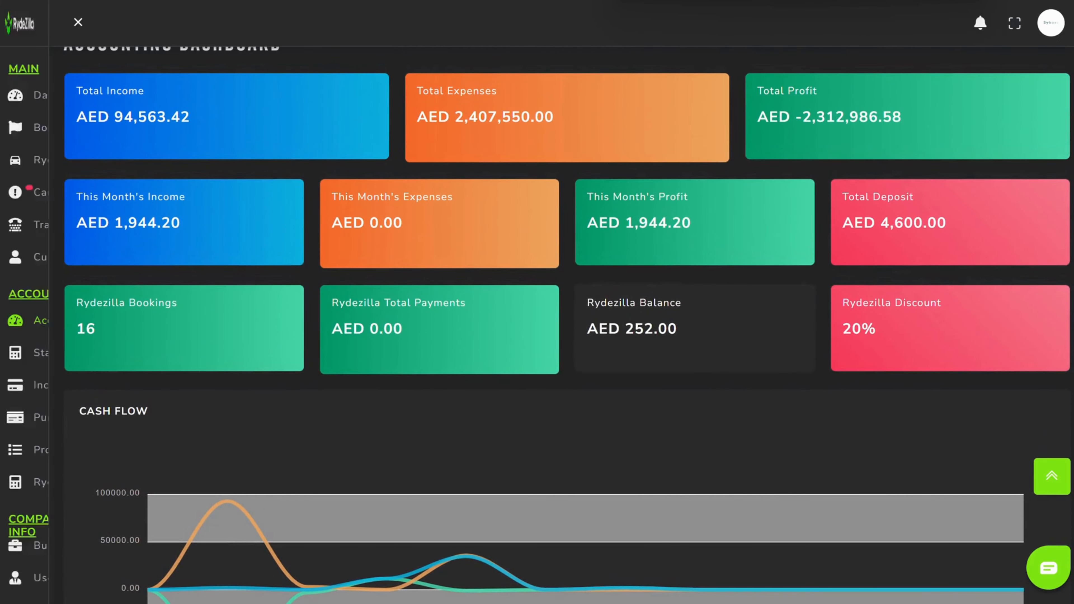
Step: Open the details of the office cash account from Other Accounts
click(78, 23)
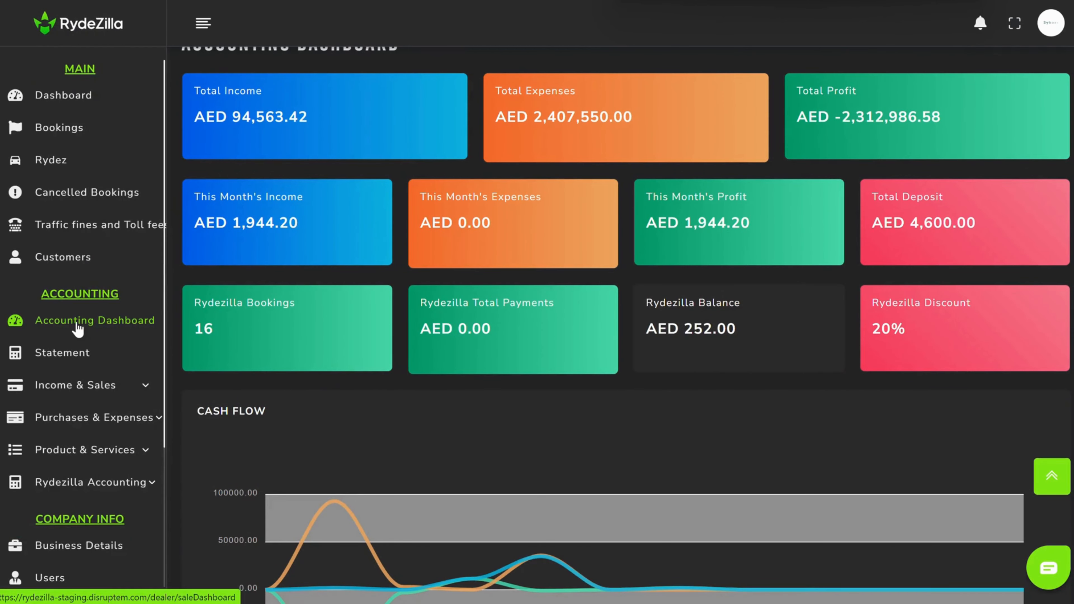
scroll(78, 330, down, 4)
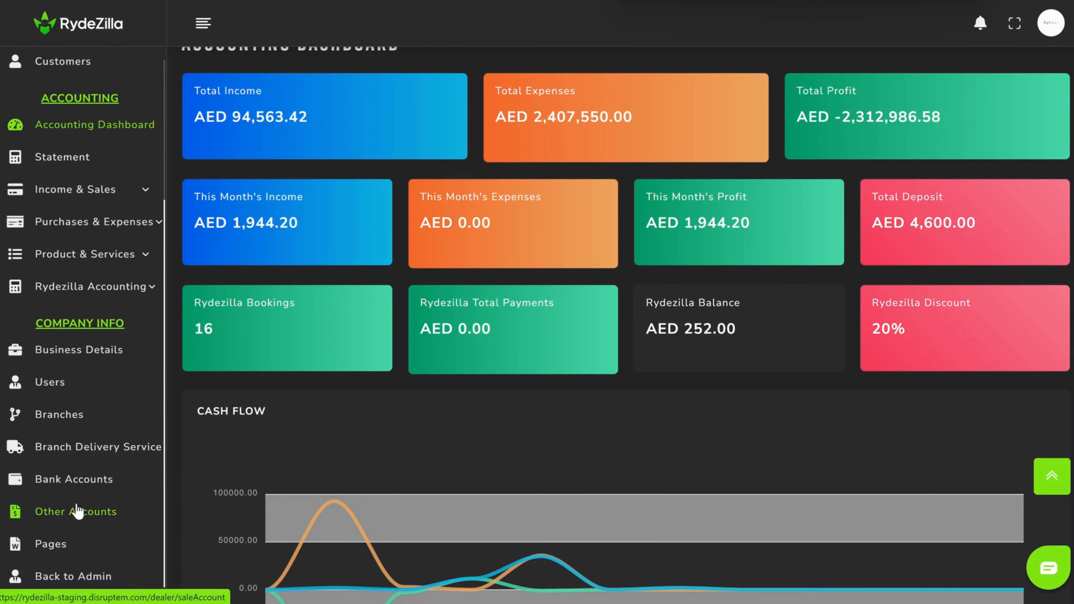
click(75, 513)
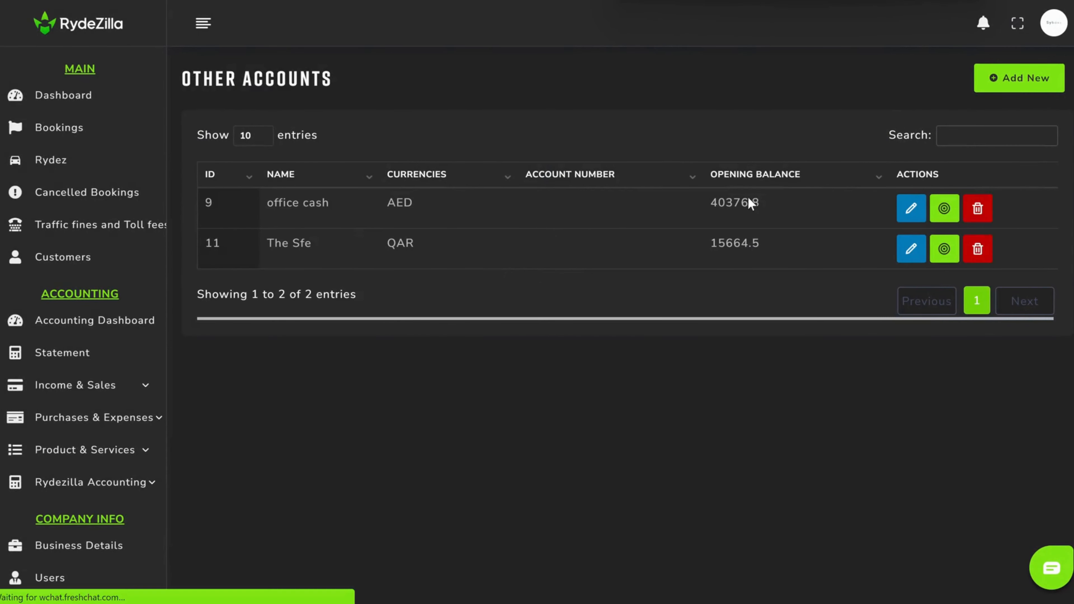
click(940, 209)
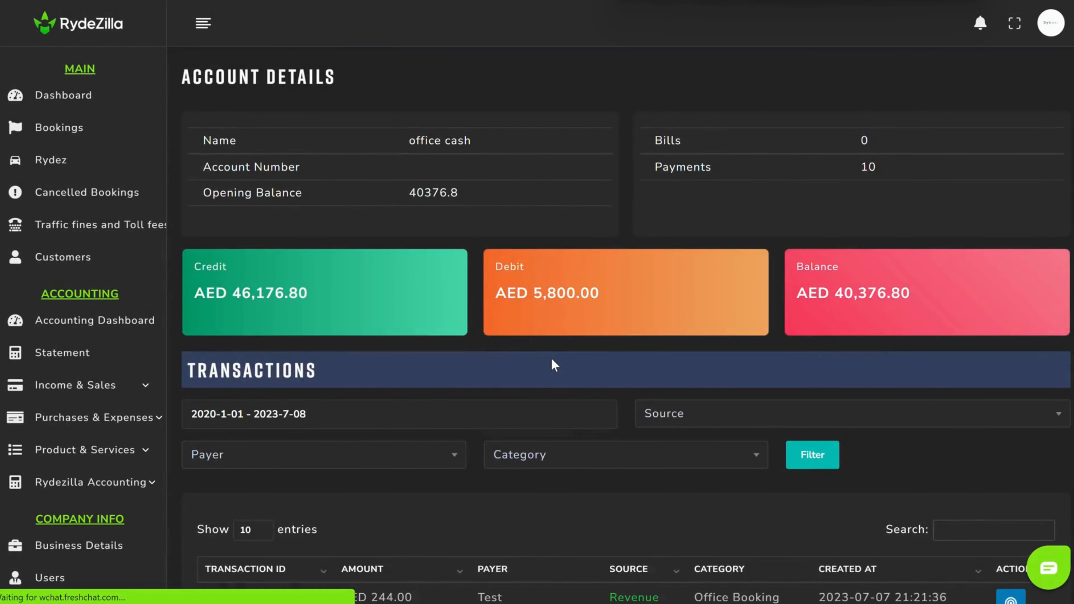
Step: Examine the office cash account's transactions and bank account transactions for the recorded payments
scroll(551, 357, down, 8)
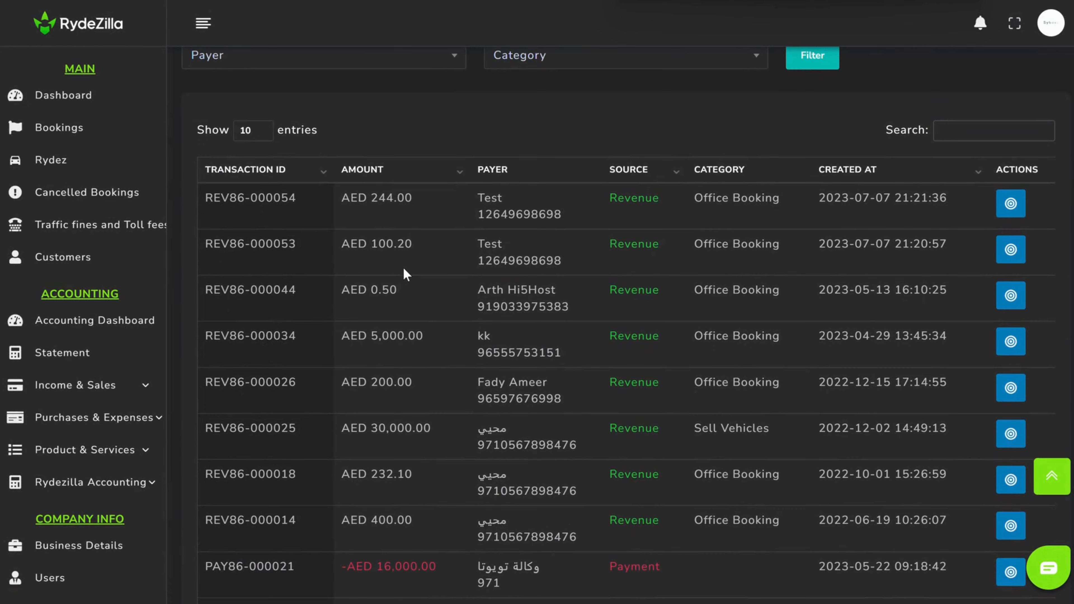
scroll(402, 274, down, 9)
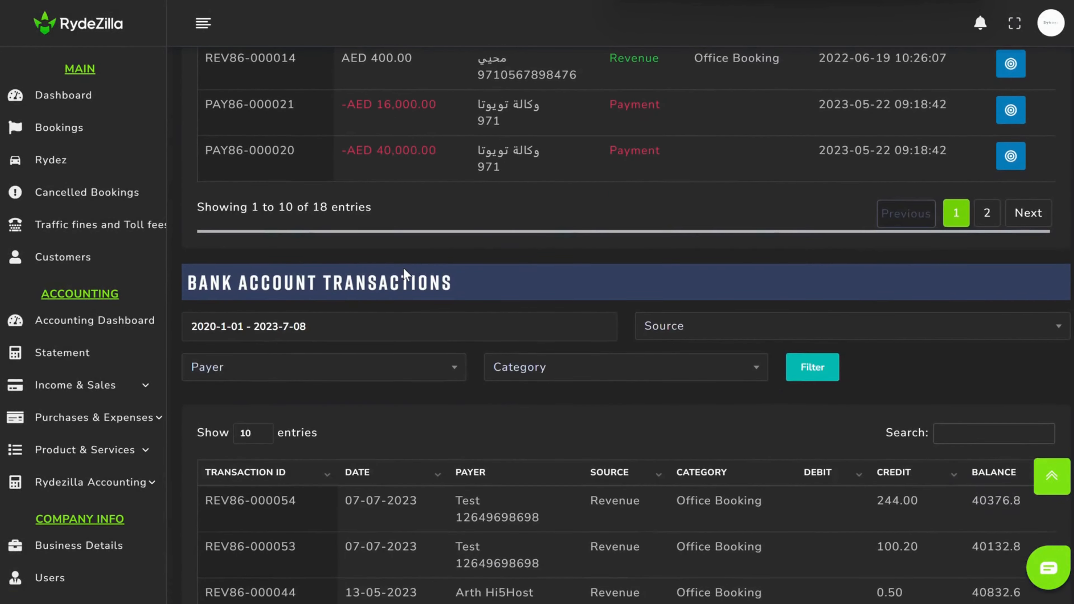
scroll(403, 271, down, 5)
scroll(403, 271, up, 14)
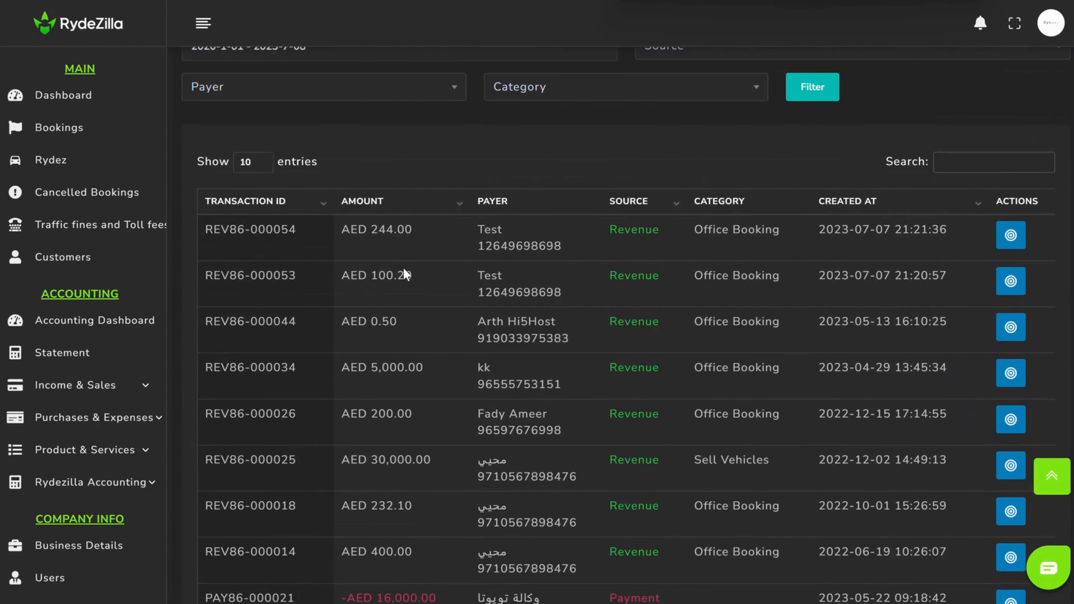
scroll(403, 269, up, 6)
scroll(402, 273, up, 2)
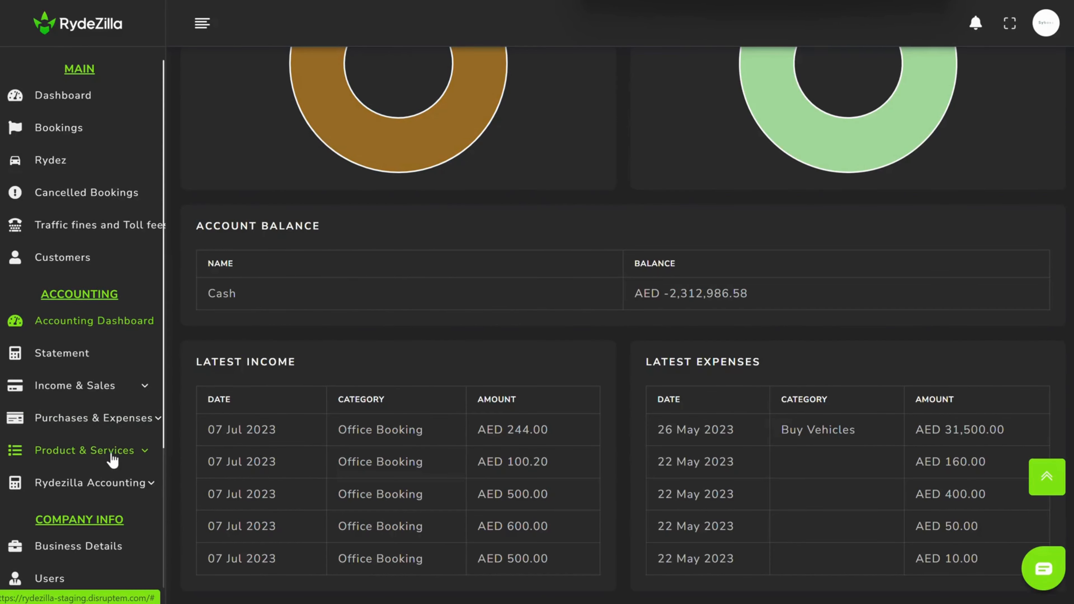
Step: Open the details of the newest credit note, the first entry in the Credit Notes list
click(91, 396)
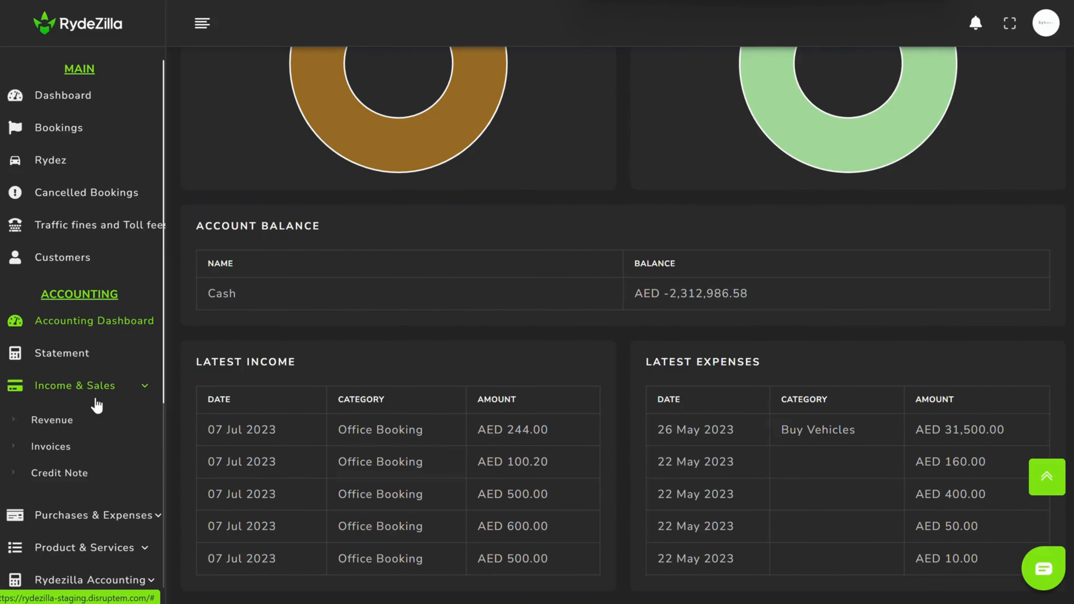
click(81, 475)
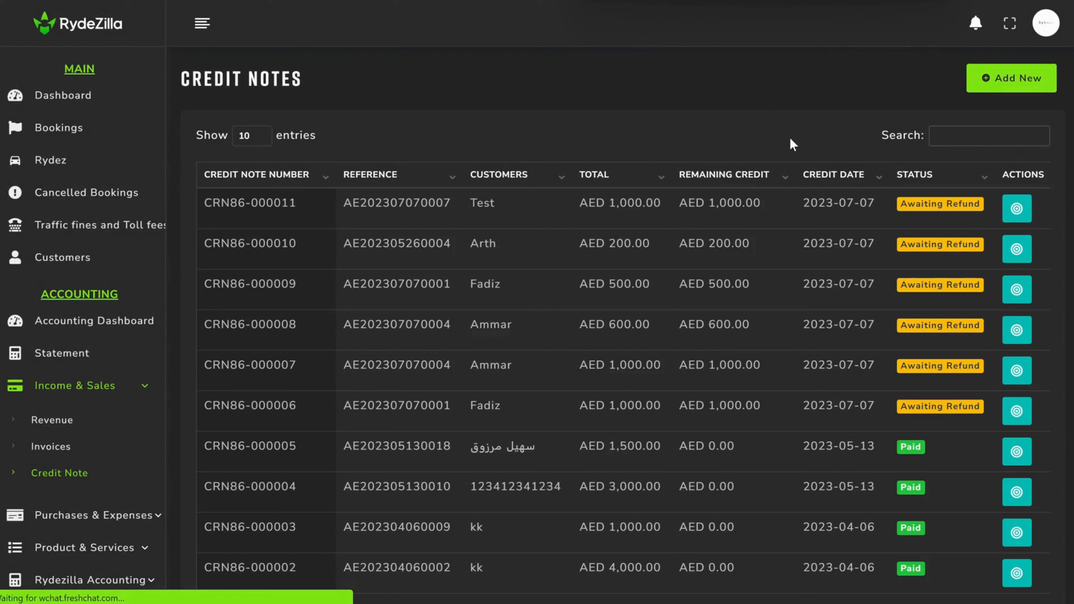
triple_click(522, 146)
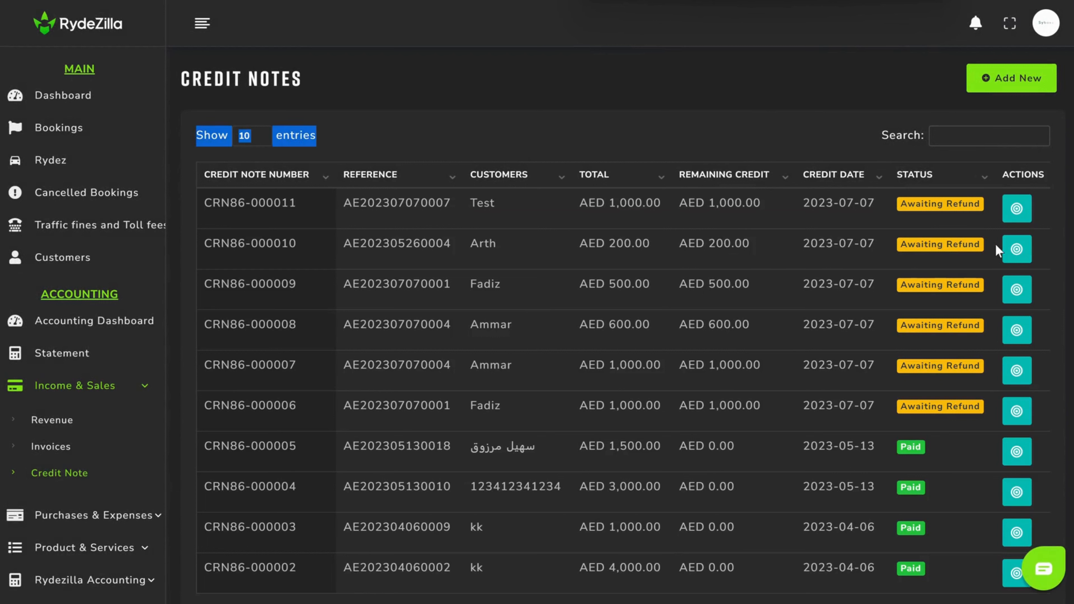
click(1017, 214)
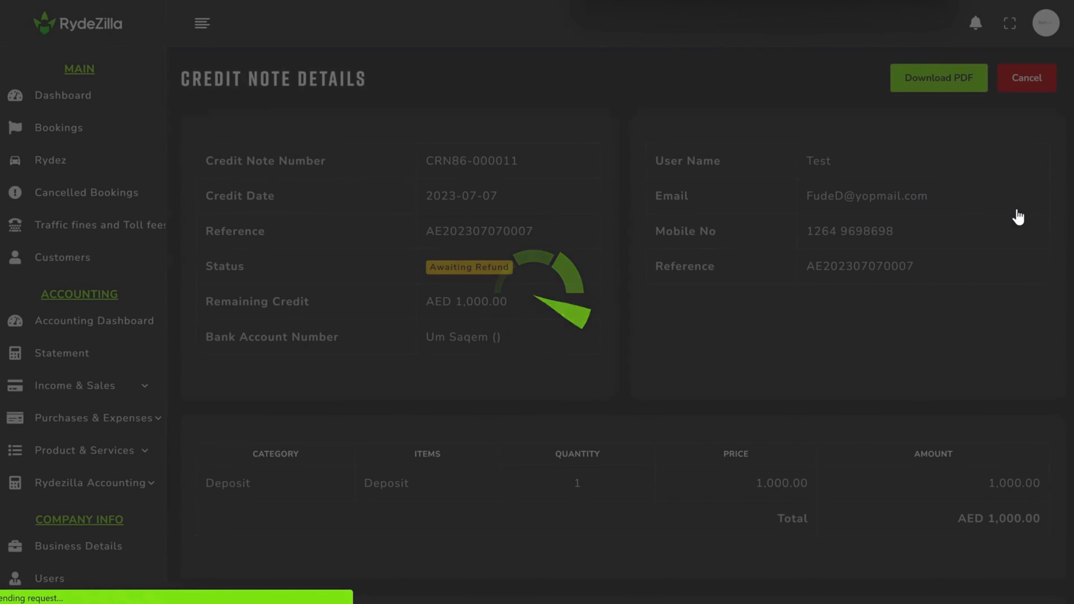
Step: Download the credit note as a PDF, review the opened document and close it
click(956, 87)
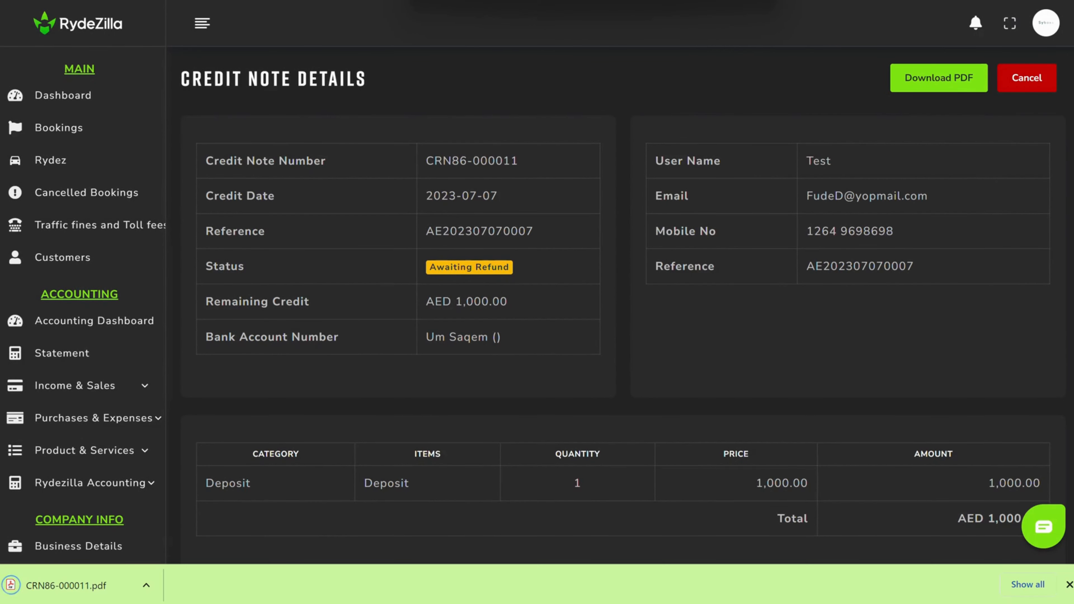
click(146, 585)
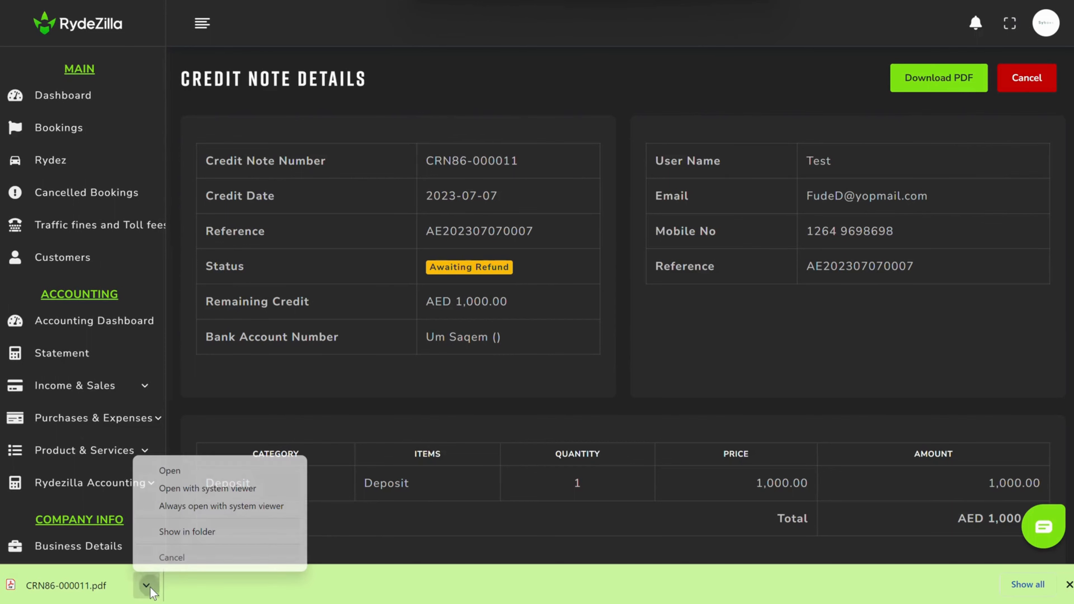
click(187, 470)
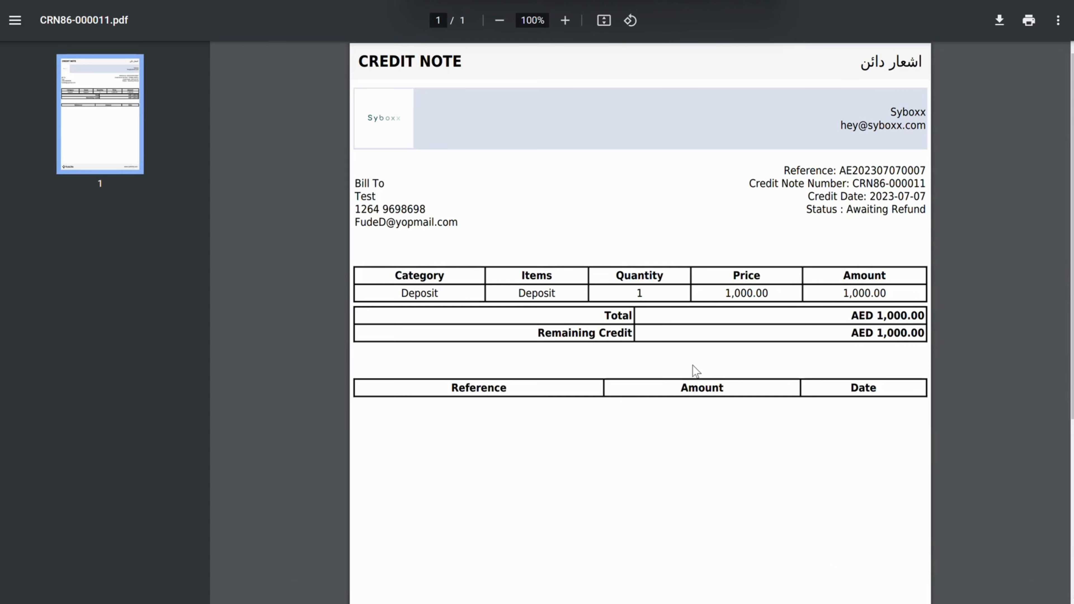
scroll(692, 366, down, 5)
scroll(693, 366, up, 5)
key(ctrl+w)
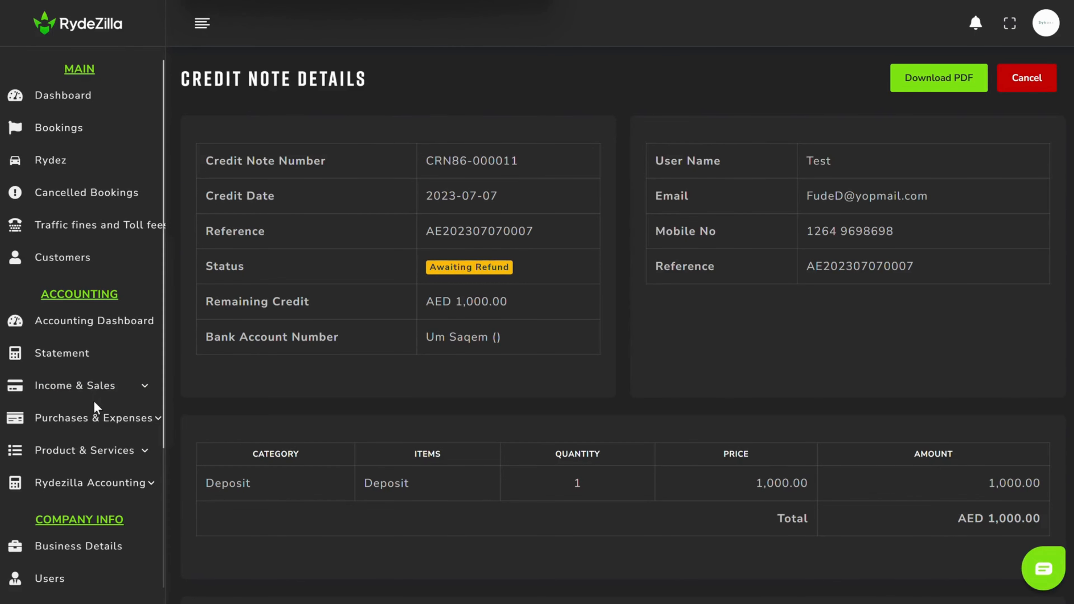
Step: Open the details of the newest invoice, the first entry in the Invoices list
click(83, 389)
click(60, 452)
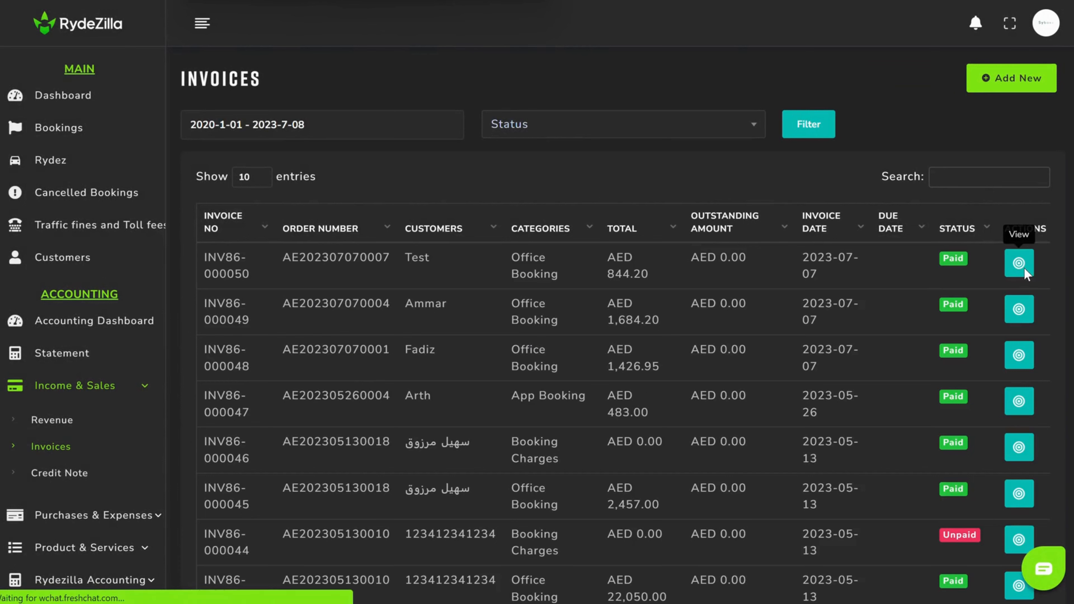
click(1023, 266)
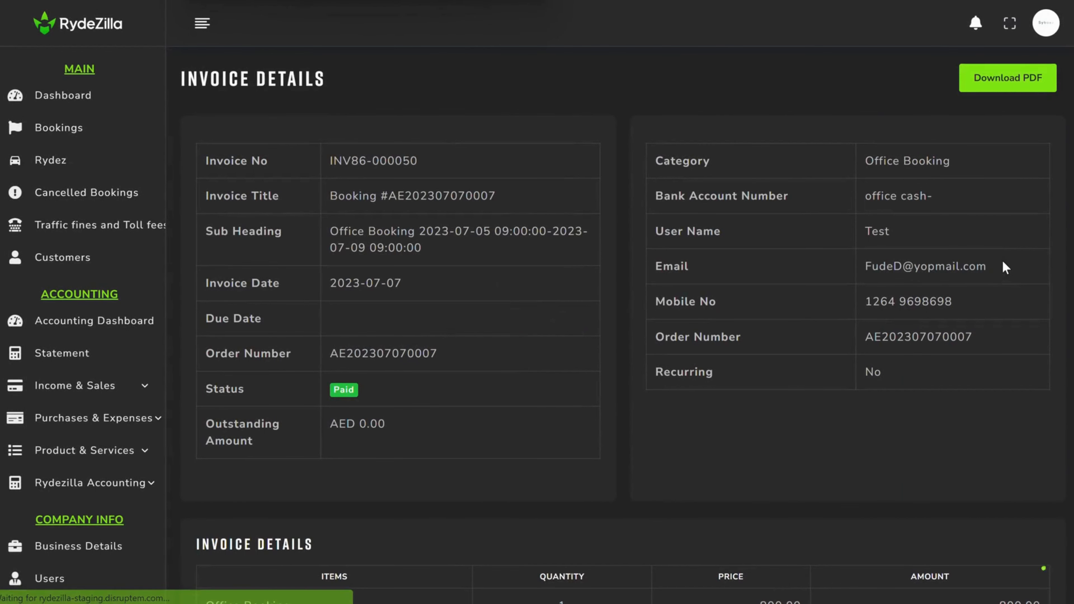
Step: Download the invoice as a PDF, review the opened document's items and payments, and close it
click(1008, 85)
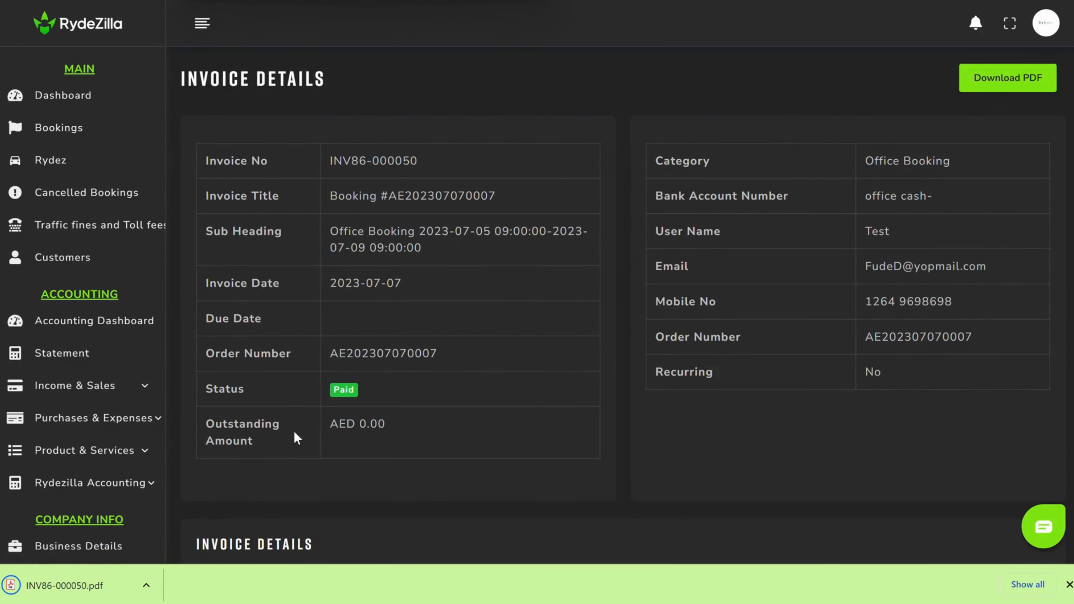
click(146, 585)
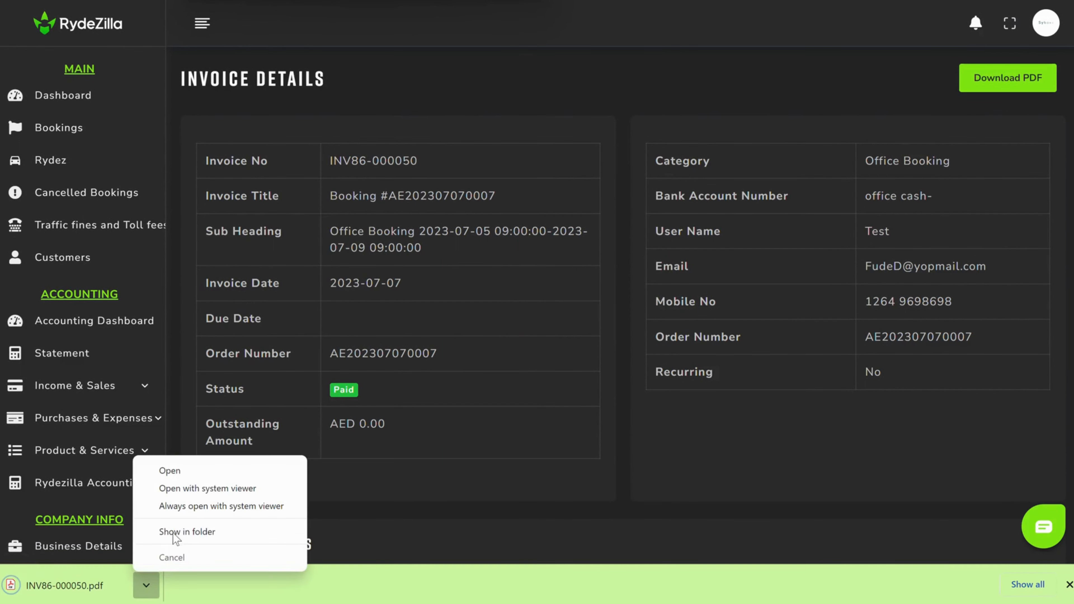
click(209, 465)
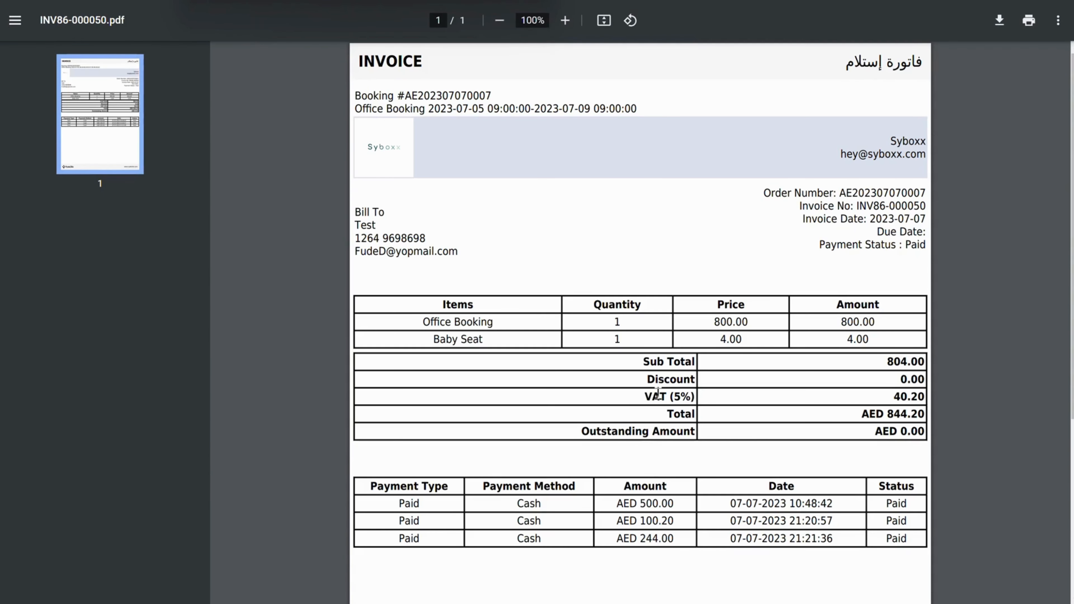
scroll(658, 394, down, 5)
scroll(658, 394, up, 5)
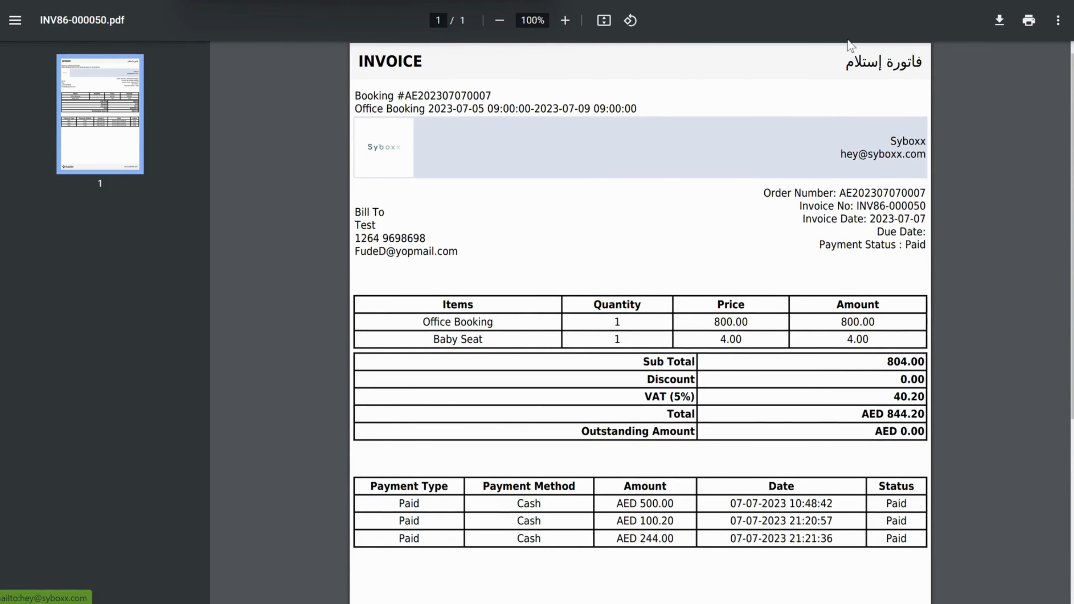
key(ctrl+w)
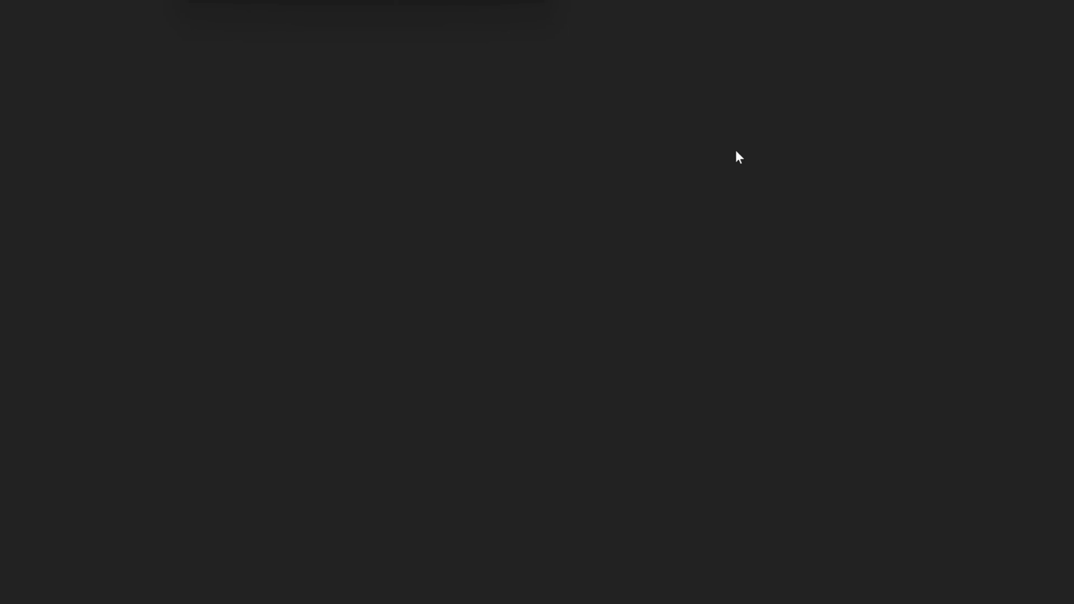